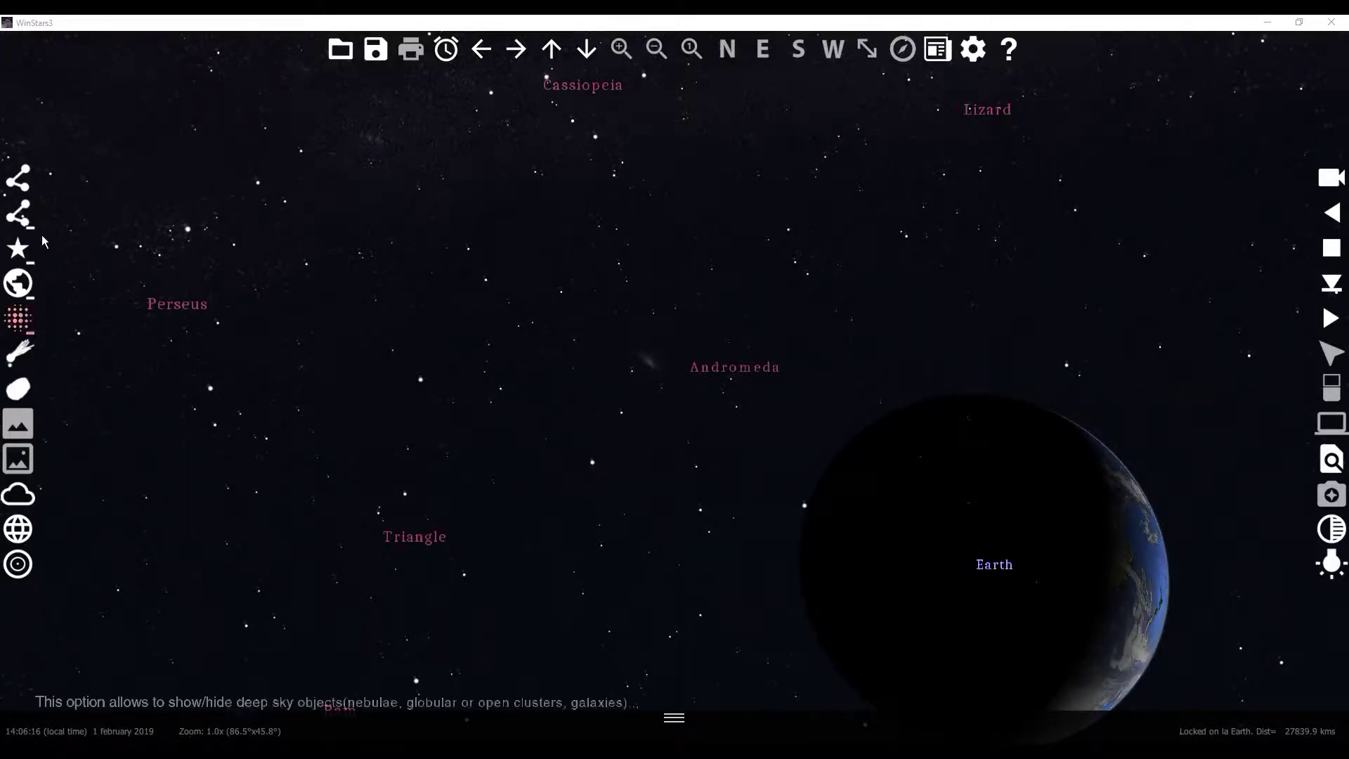
- Abbreviate constellation names, draw the figure lines, and pan toward Perseus and Auriga
left_click(22, 214)
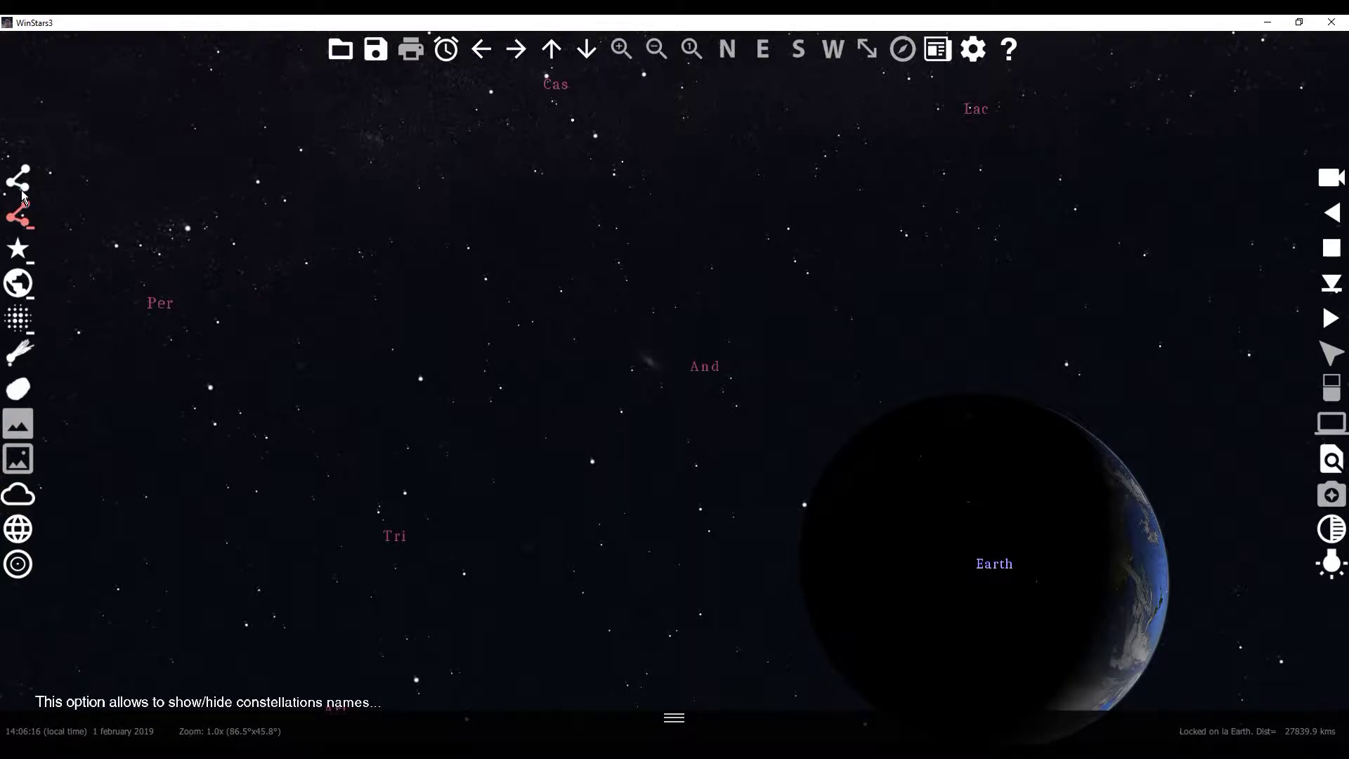
left_click(18, 179)
left_click_drag(563, 302, 735, 325)
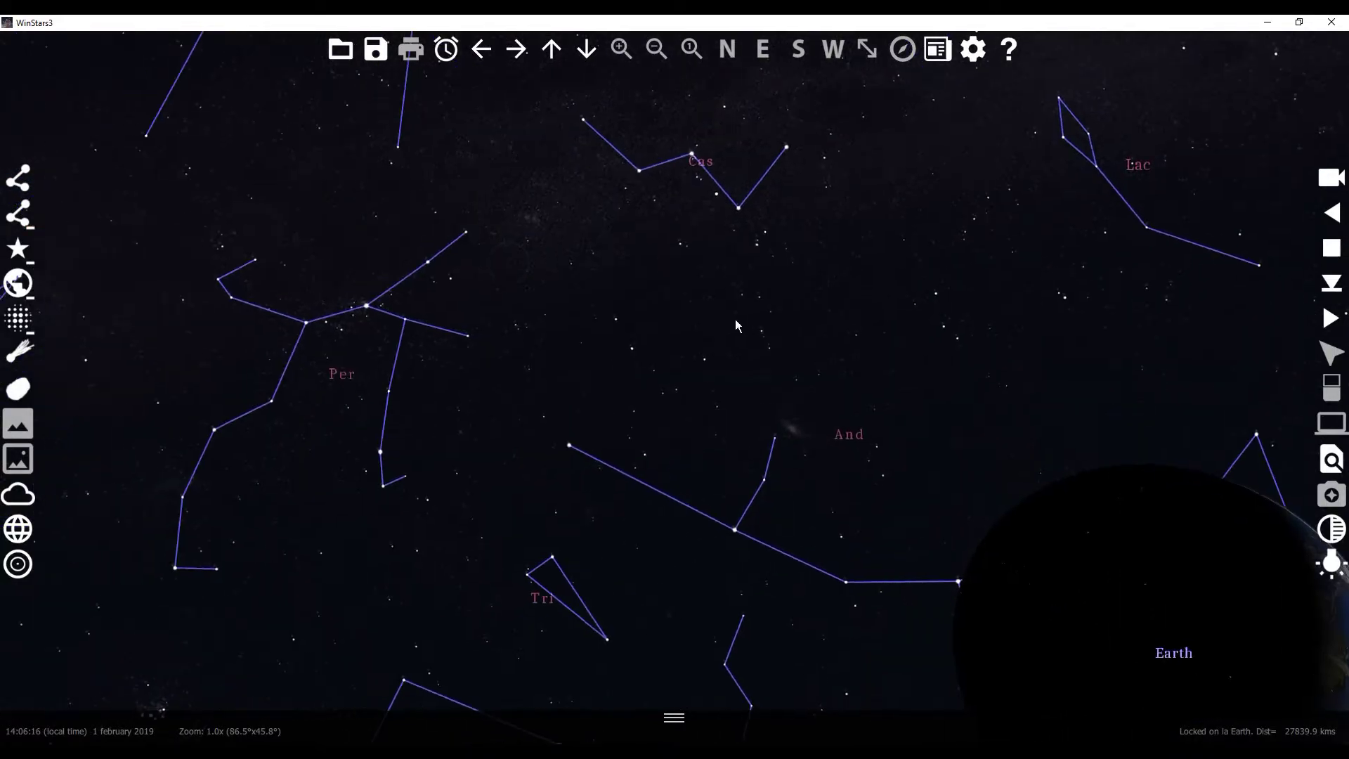
left_click_drag(415, 295, 648, 370)
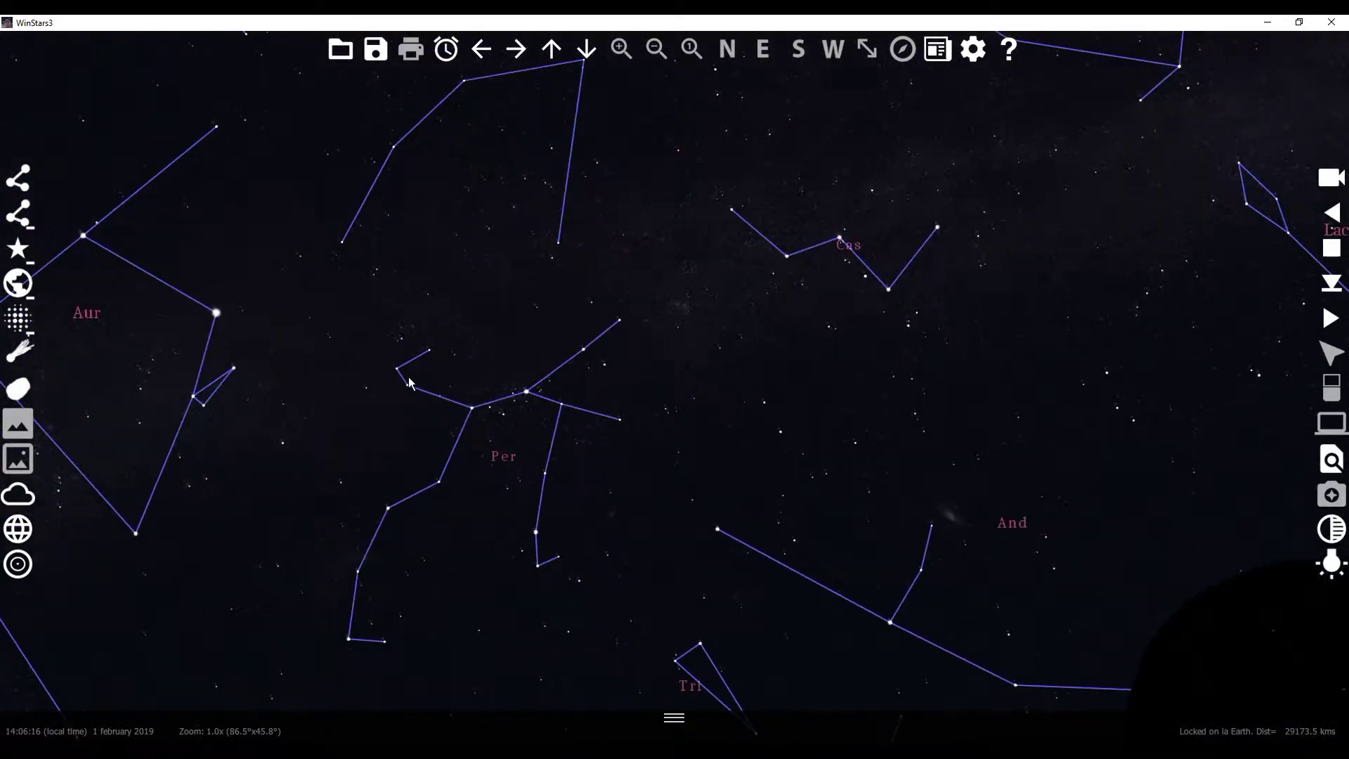
left_click_drag(365, 364, 669, 386)
- Pan past Lyn, Cam, Gem and Cnc to CMi, Mon, Hya and Pup
left_click_drag(391, 371, 639, 415)
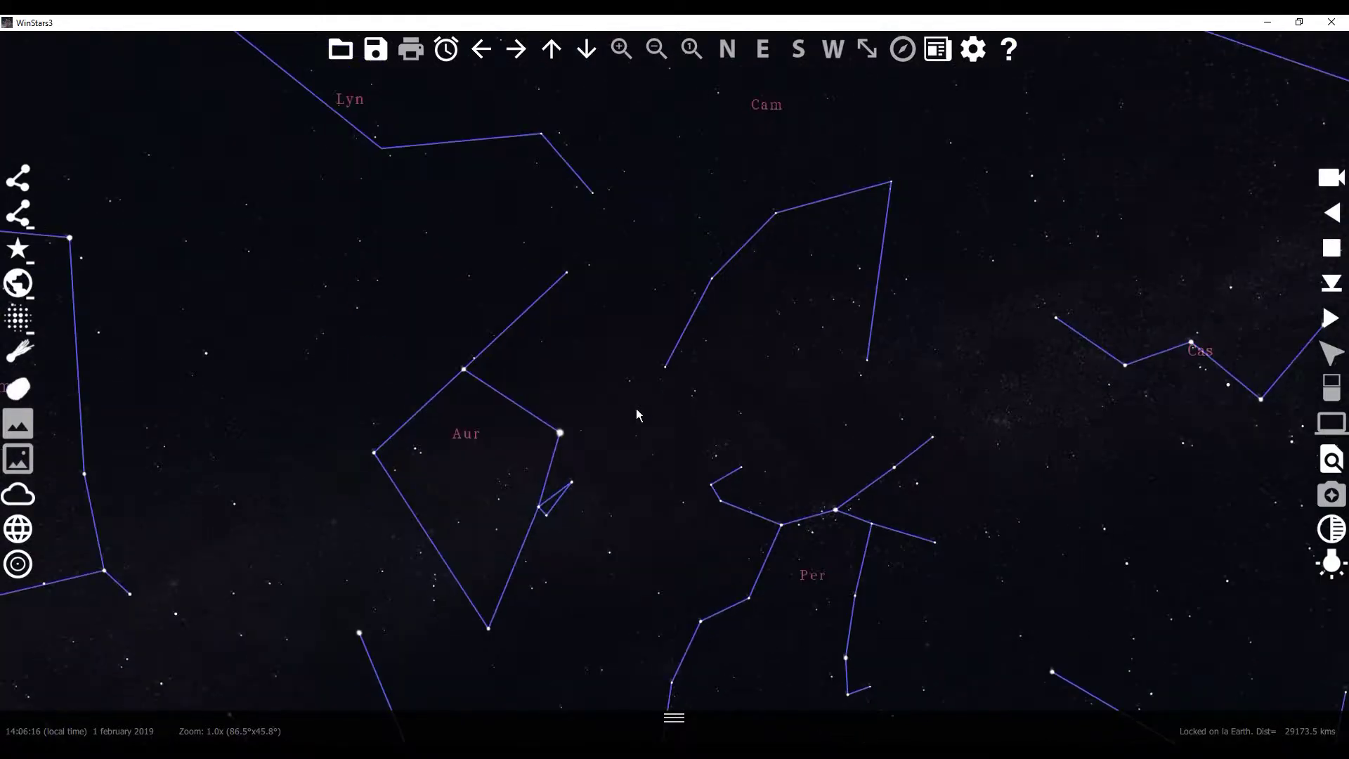
left_click_drag(349, 316, 558, 330)
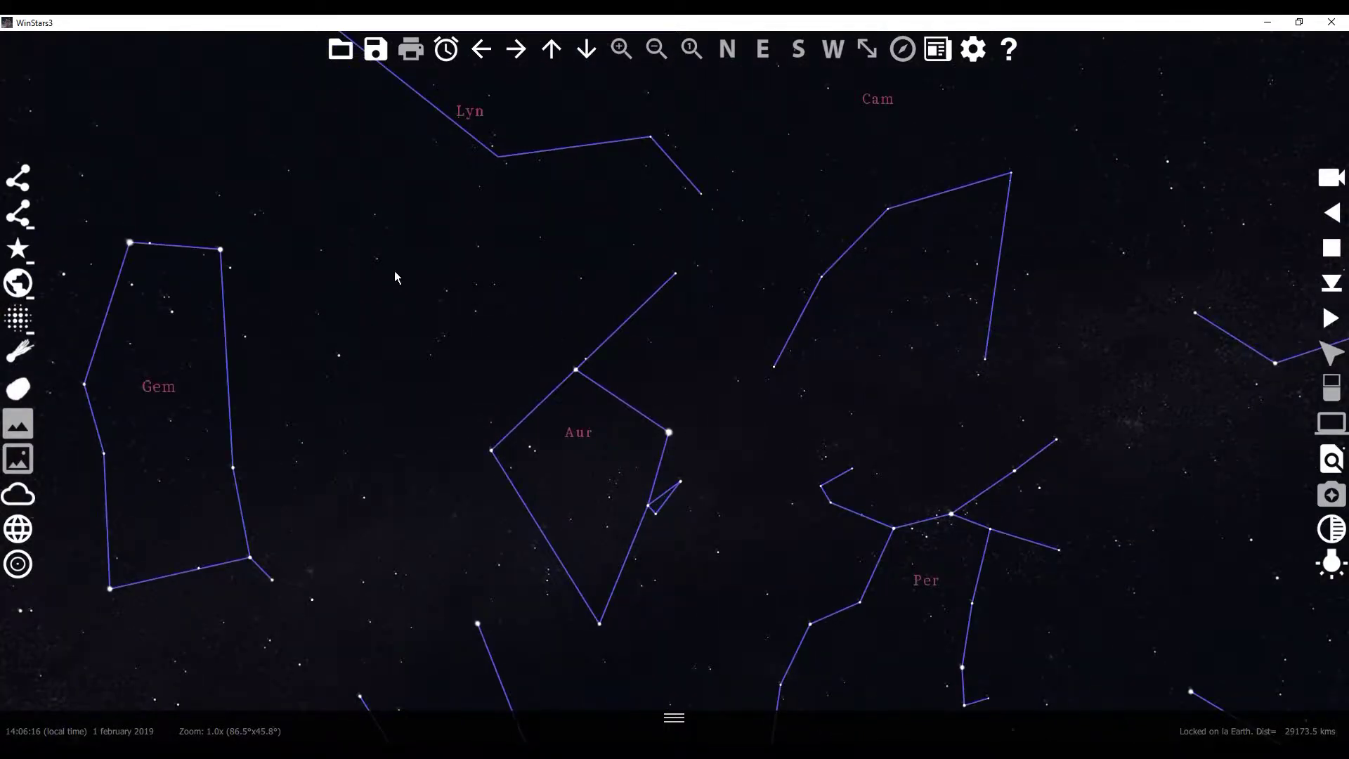
left_click_drag(393, 270, 618, 378)
left_click_drag(513, 308, 789, 409)
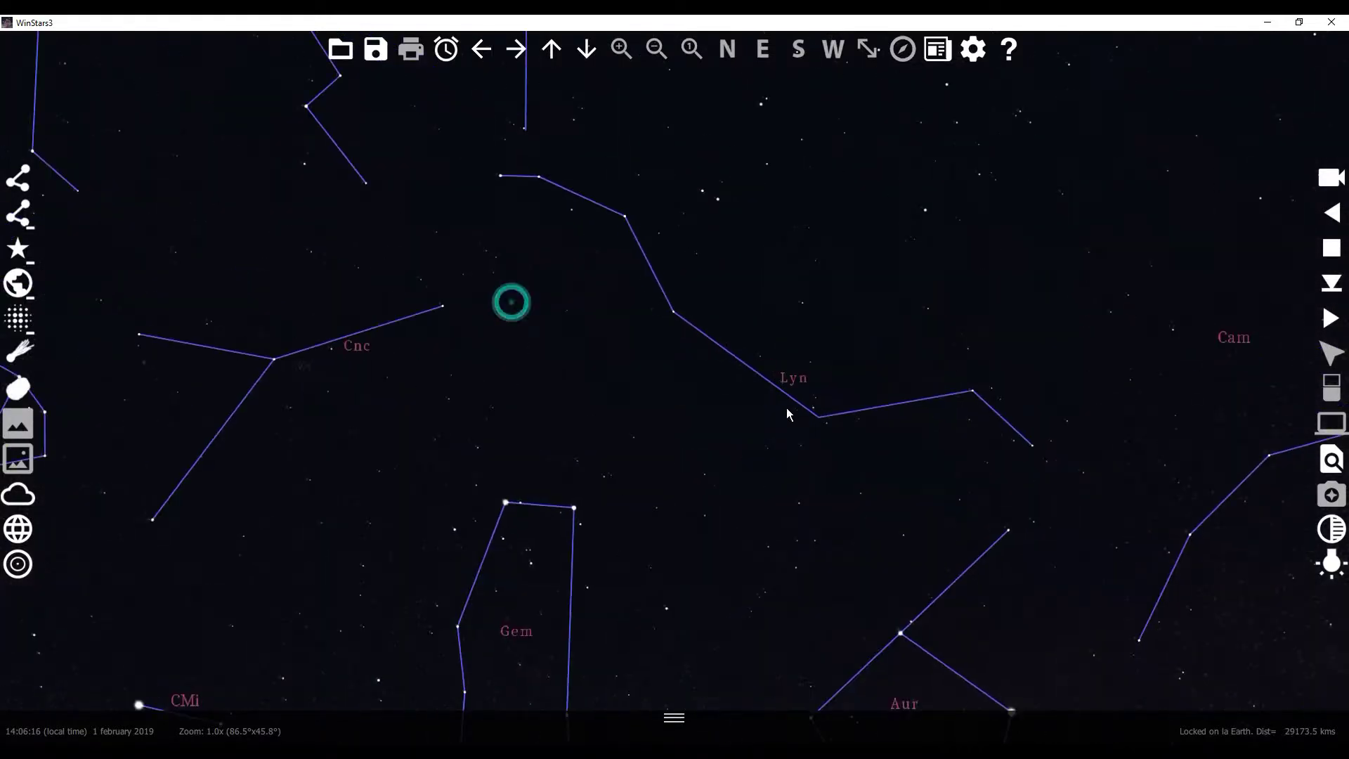
left_click_drag(445, 449, 647, 404)
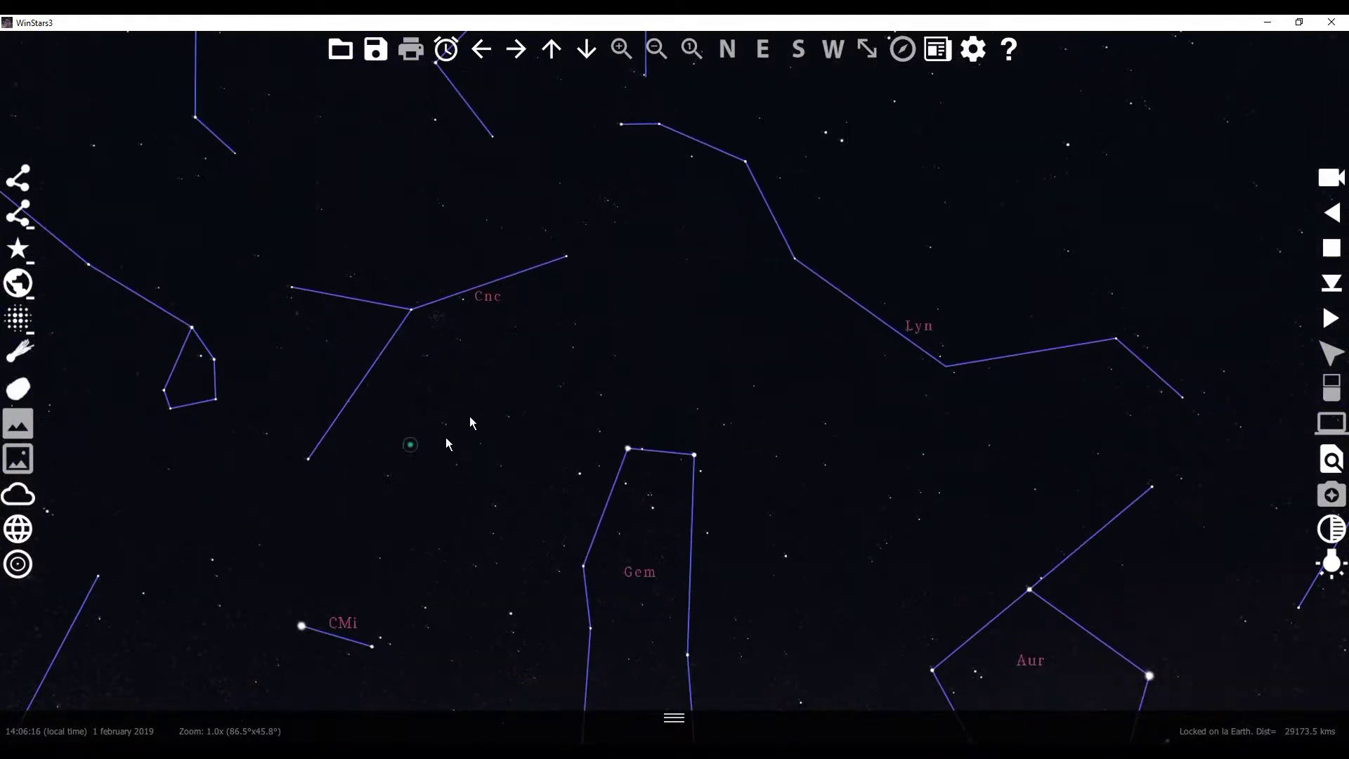
left_click_drag(446, 442, 597, 319)
left_click_drag(391, 372, 653, 297)
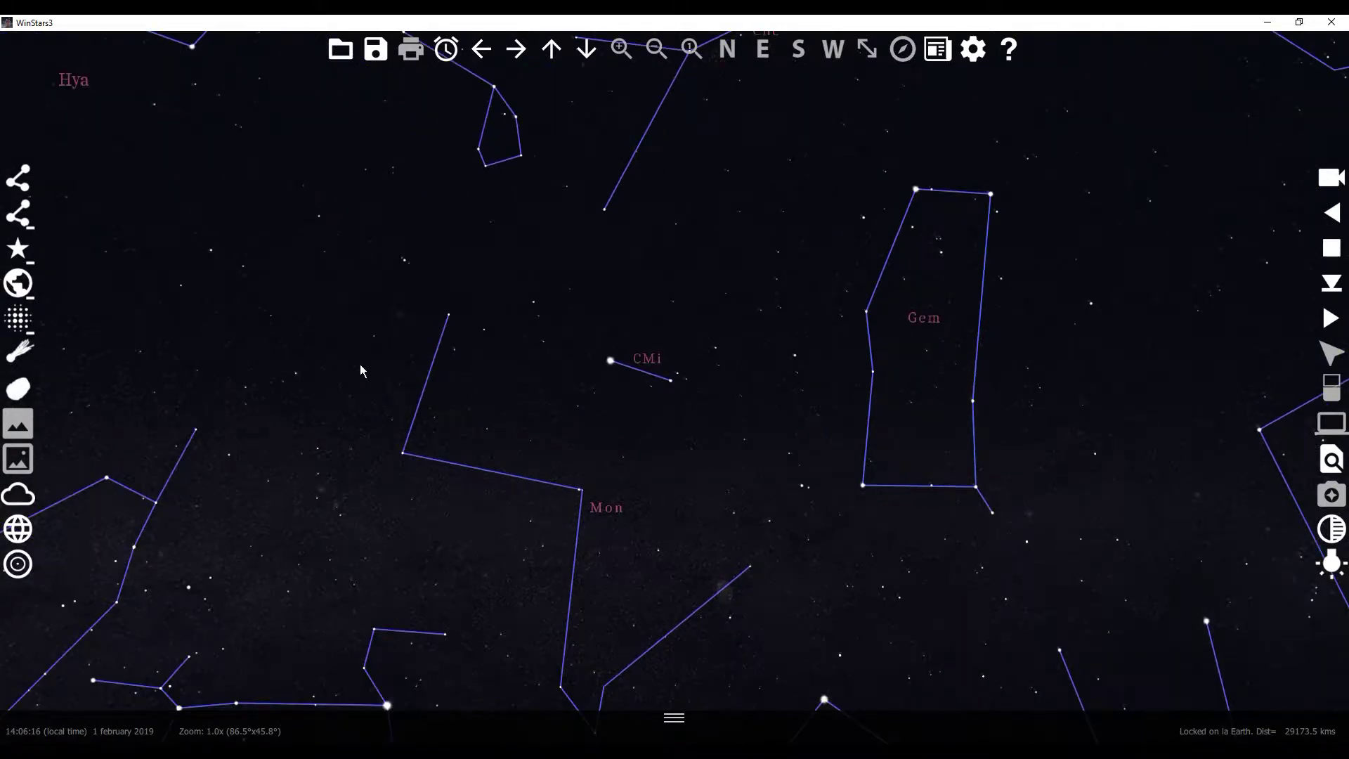
left_click_drag(394, 351, 538, 337)
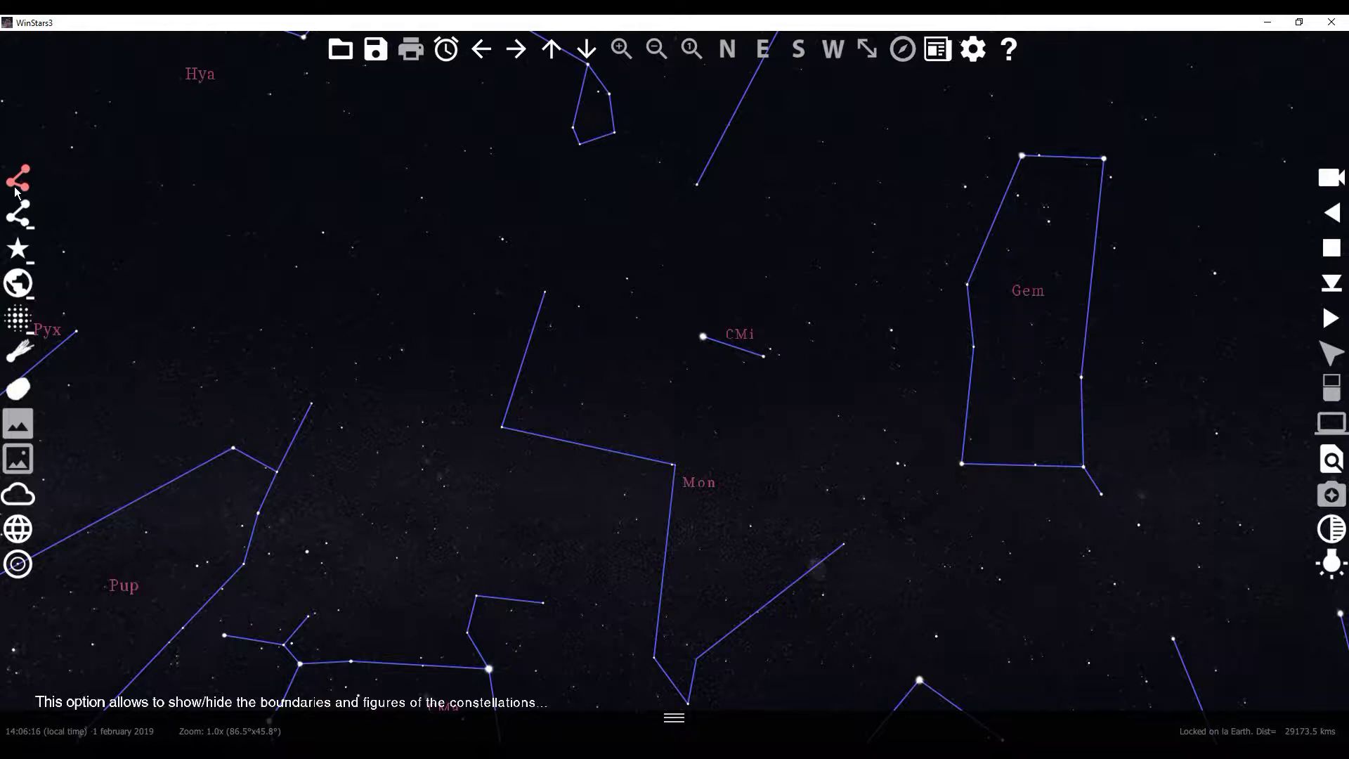
- Pan south via Pyx, CMa, Vel, Car, Cen and Cru to Pav, Oct, Ara and TrA
left_click_drag(494, 314, 633, 210)
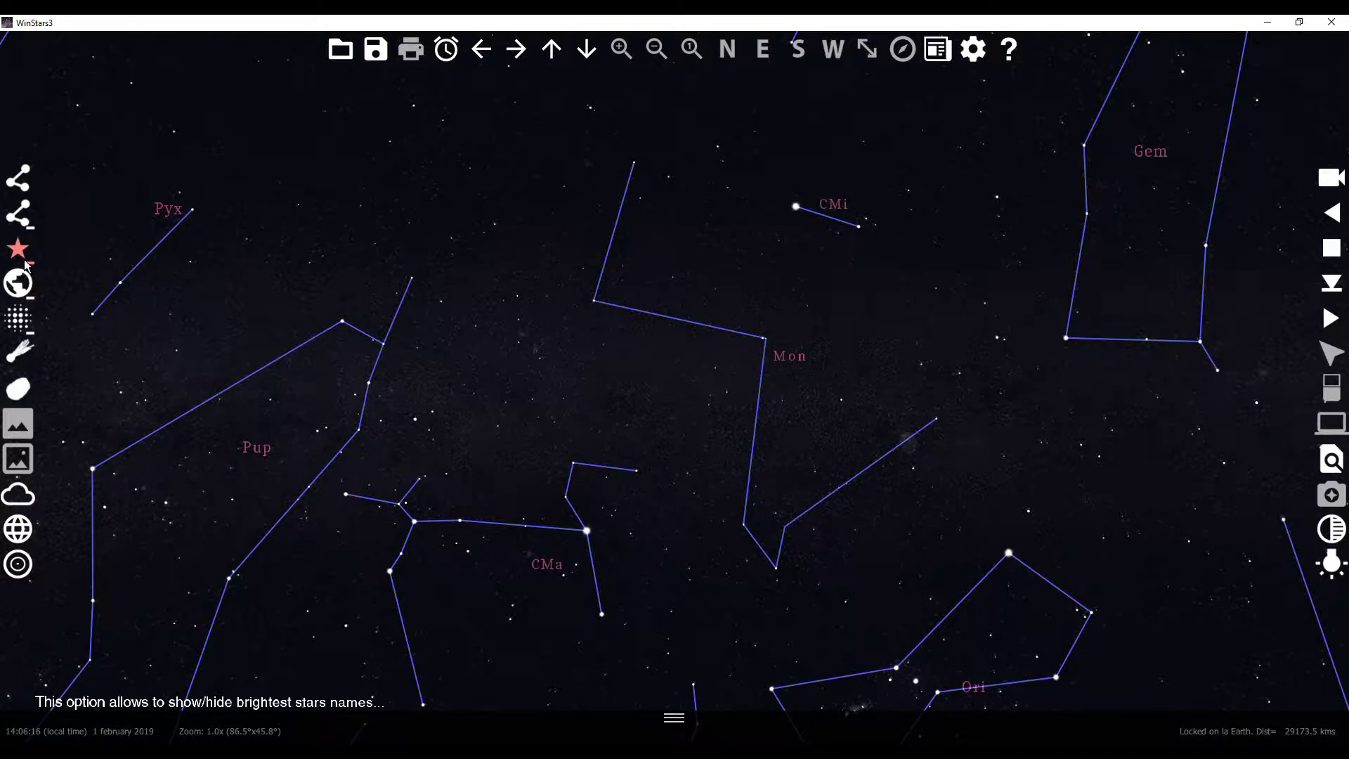
left_click_drag(253, 292, 504, 277)
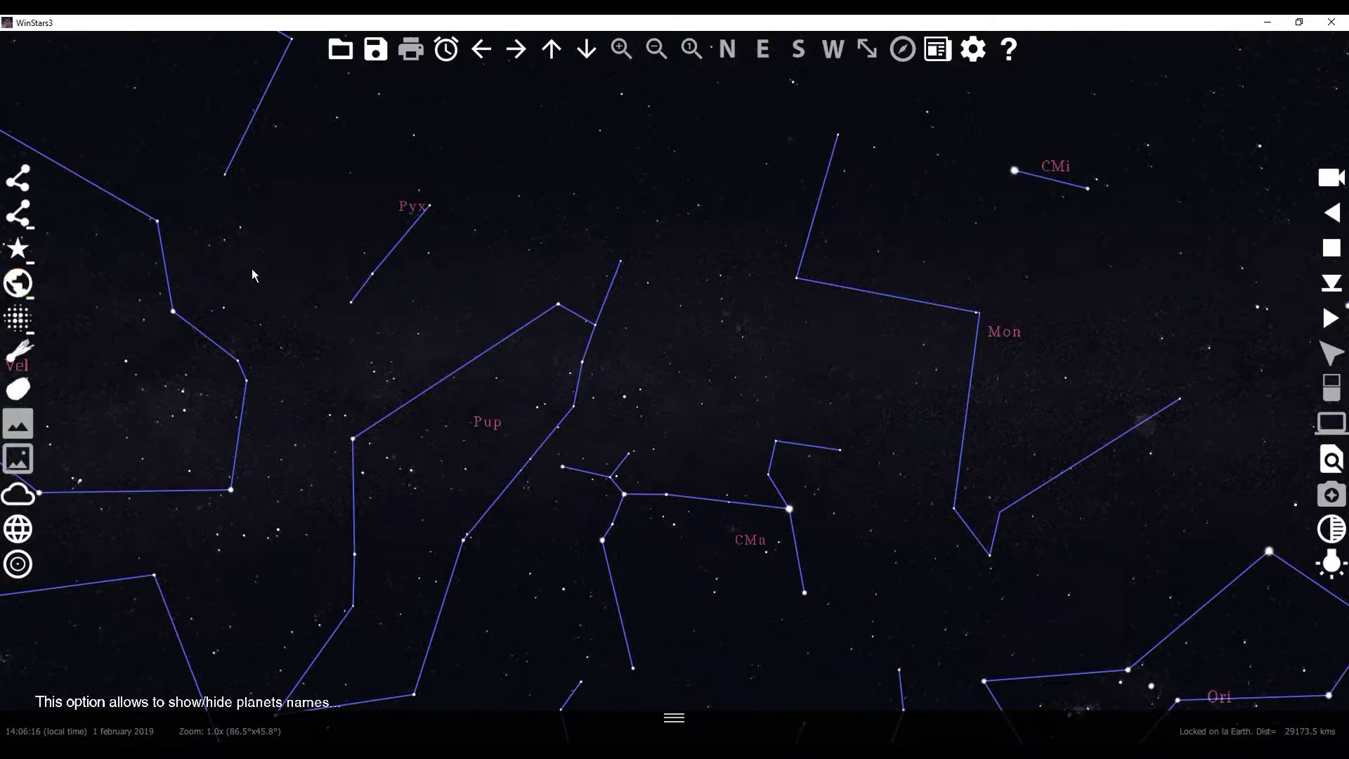
left_click_drag(253, 275, 560, 229)
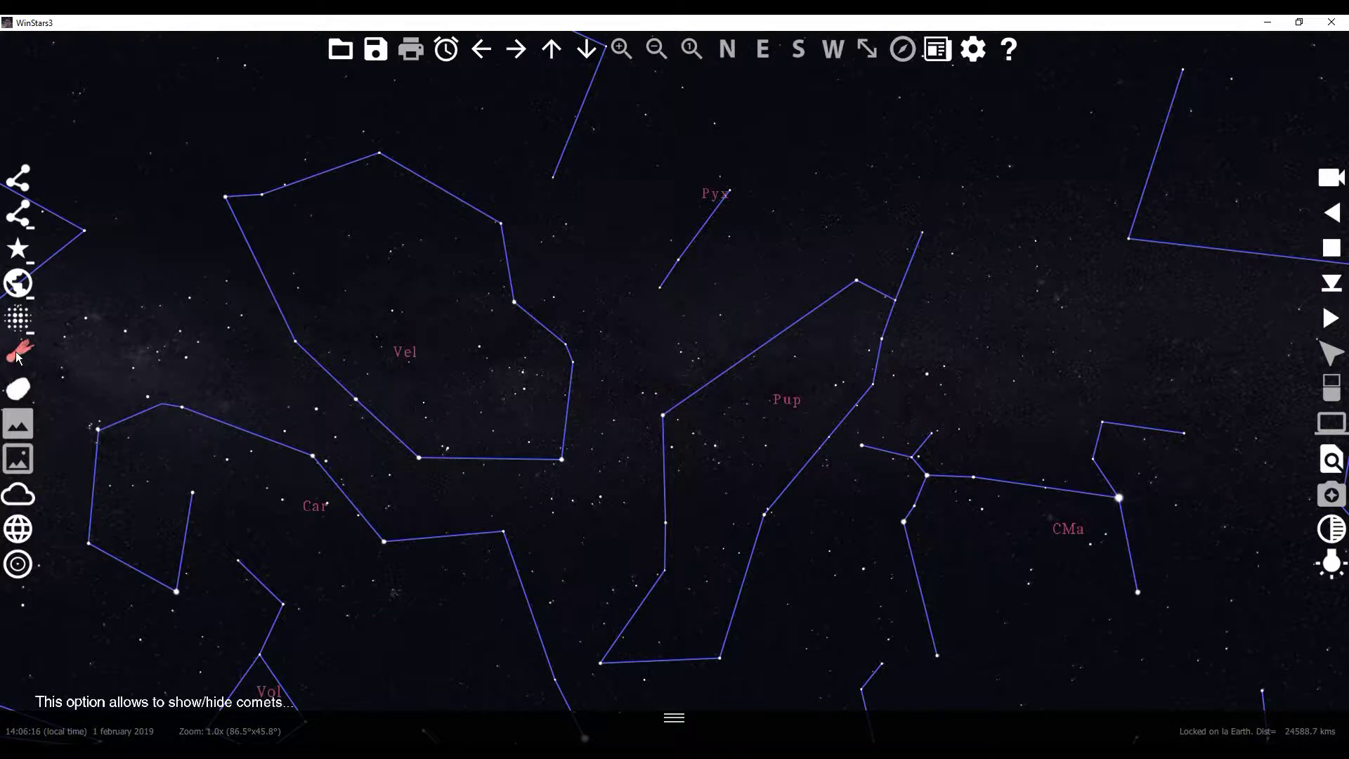
mouse_move(301, 289)
left_mouse_down()
mouse_move(418, 301)
mouse_move(539, 366)
left_mouse_up()
left_click_drag(320, 336, 394, 432)
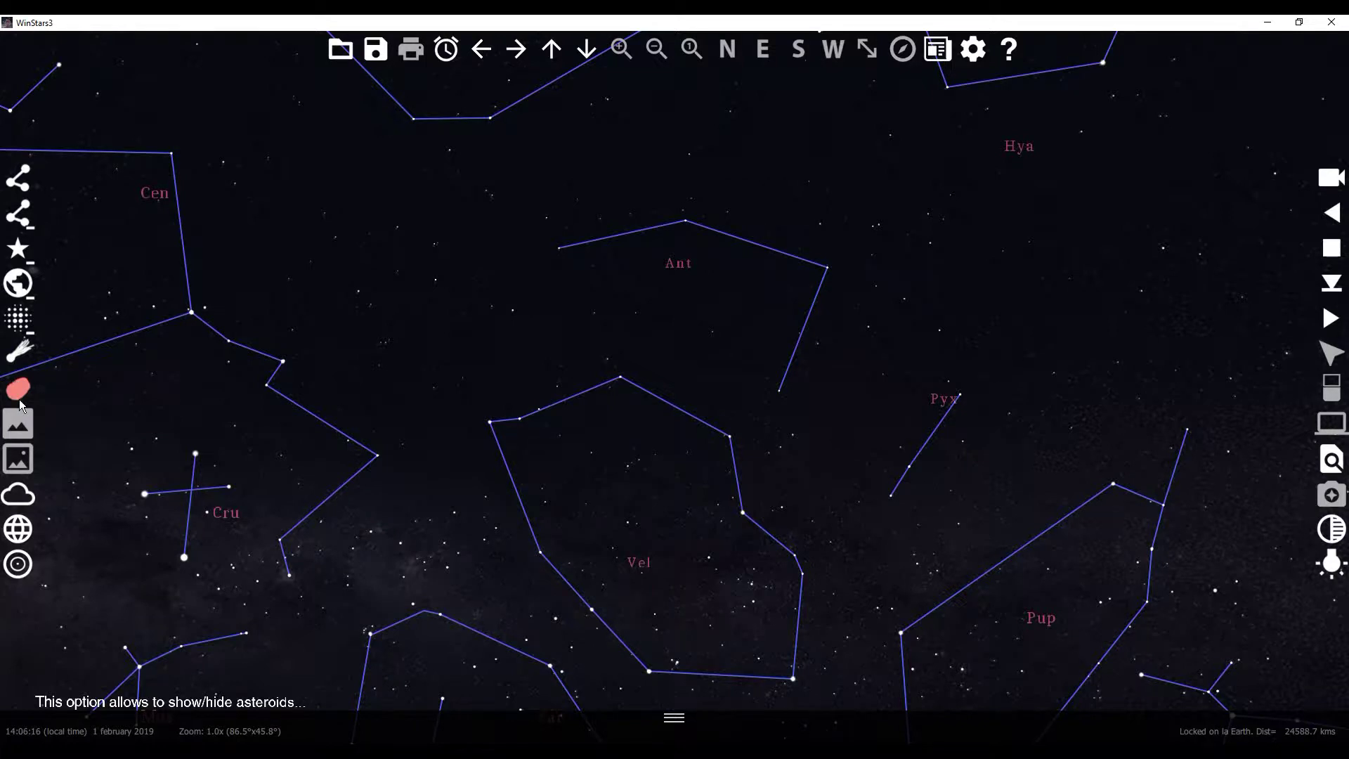
left_click_drag(196, 398, 415, 319)
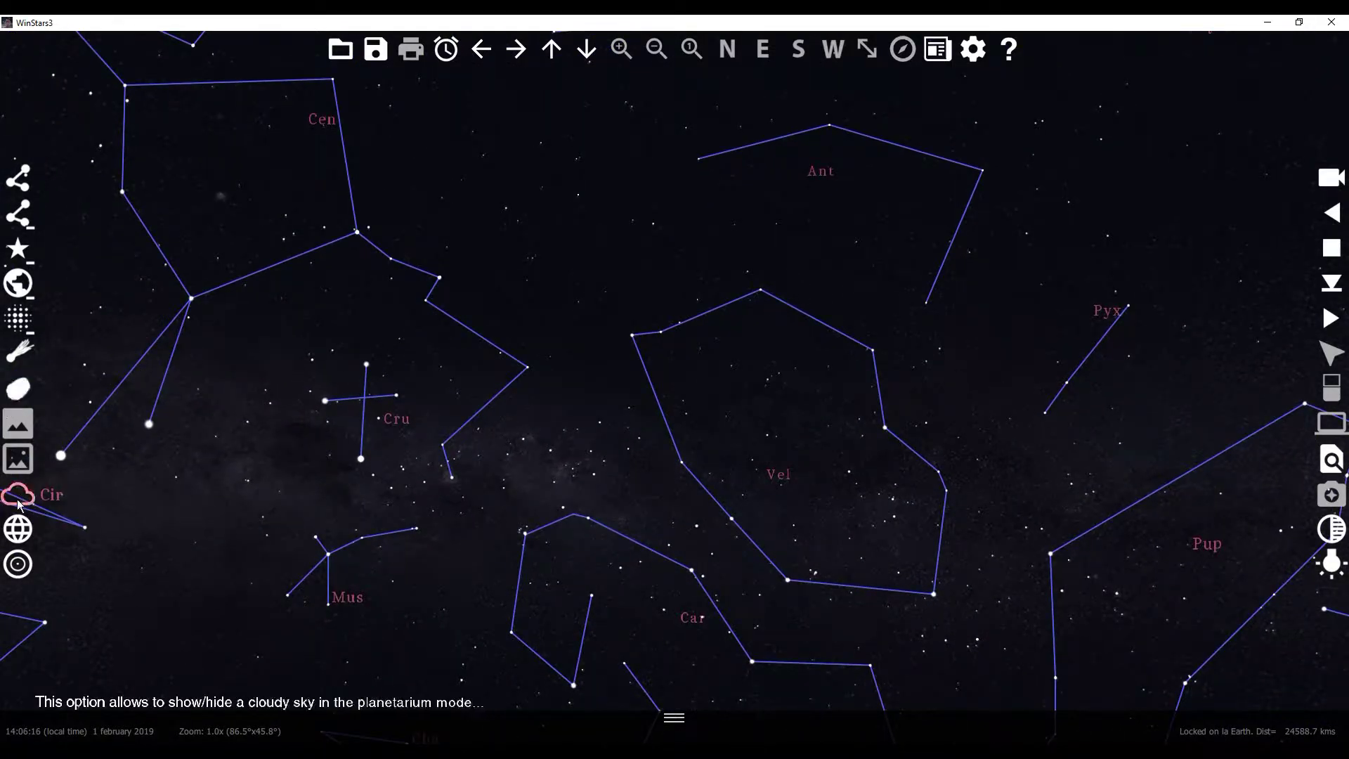
left_click_drag(135, 431, 389, 377)
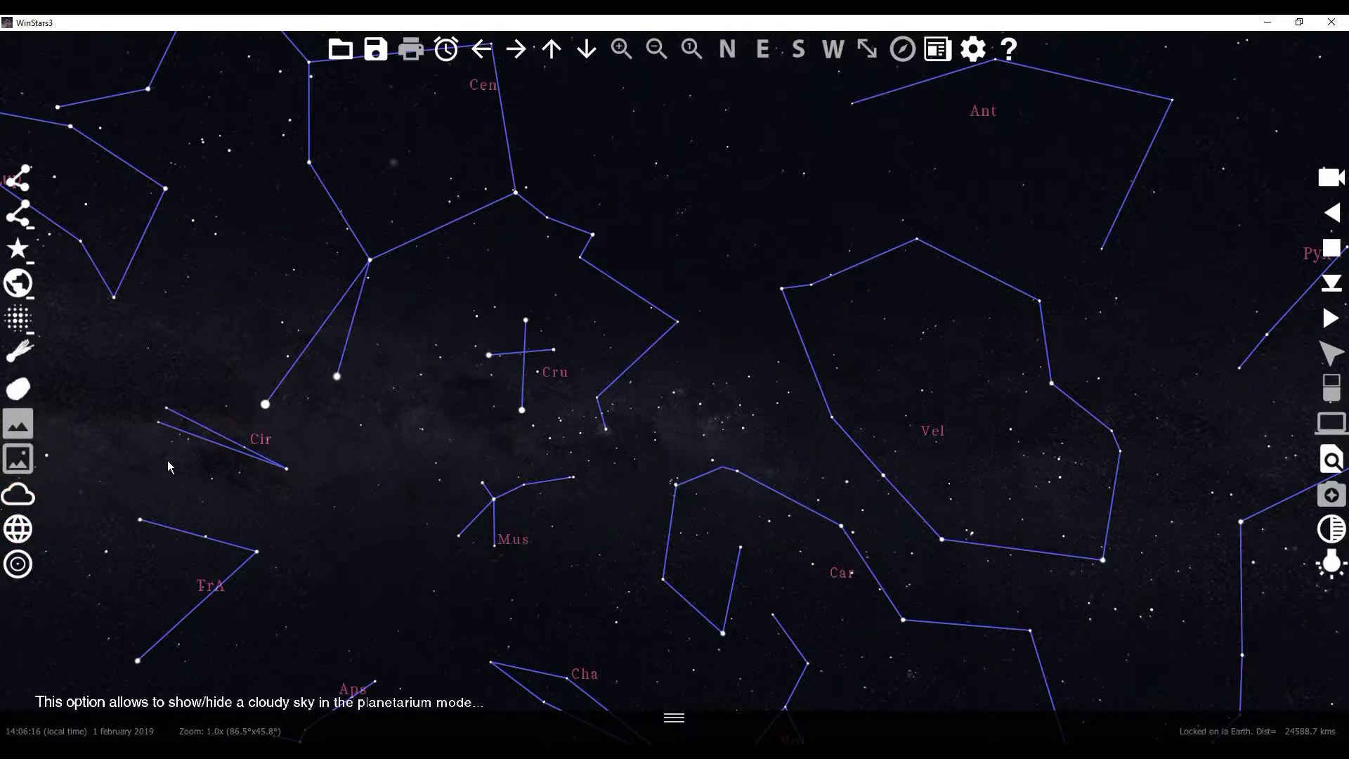
left_click_drag(169, 464, 450, 319)
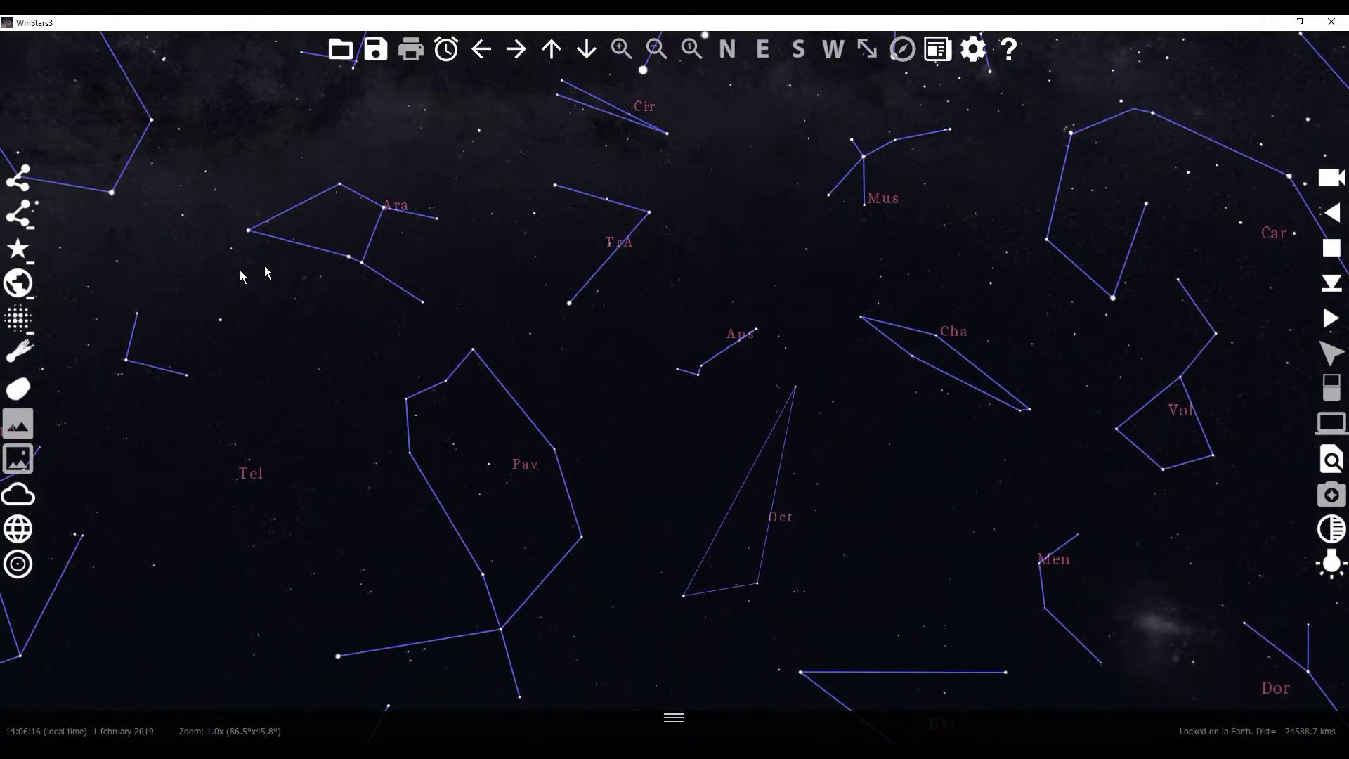
left_click_drag(238, 267, 344, 309)
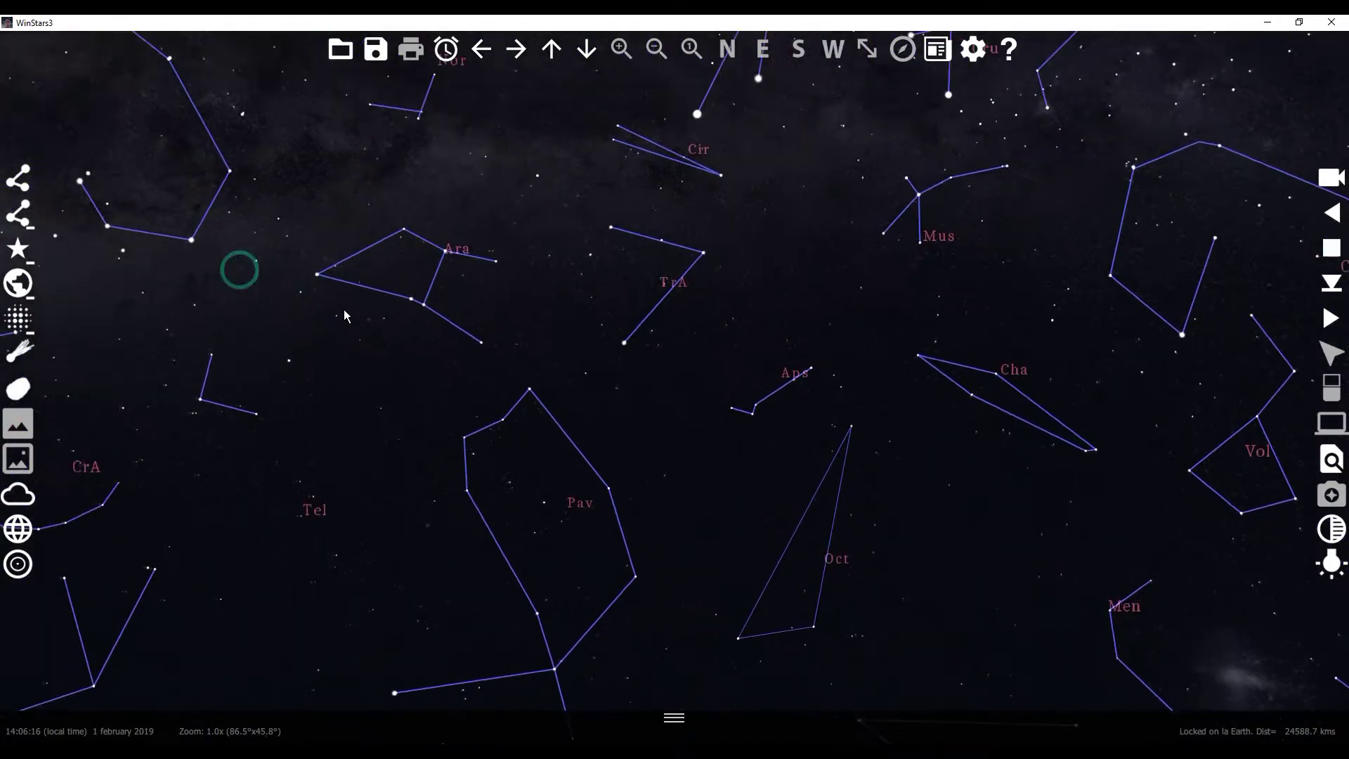
- Turn on the RA/Dec grid and pan around its pole toward Jupiter
left_click(21, 532)
left_click_drag(572, 455, 820, 482)
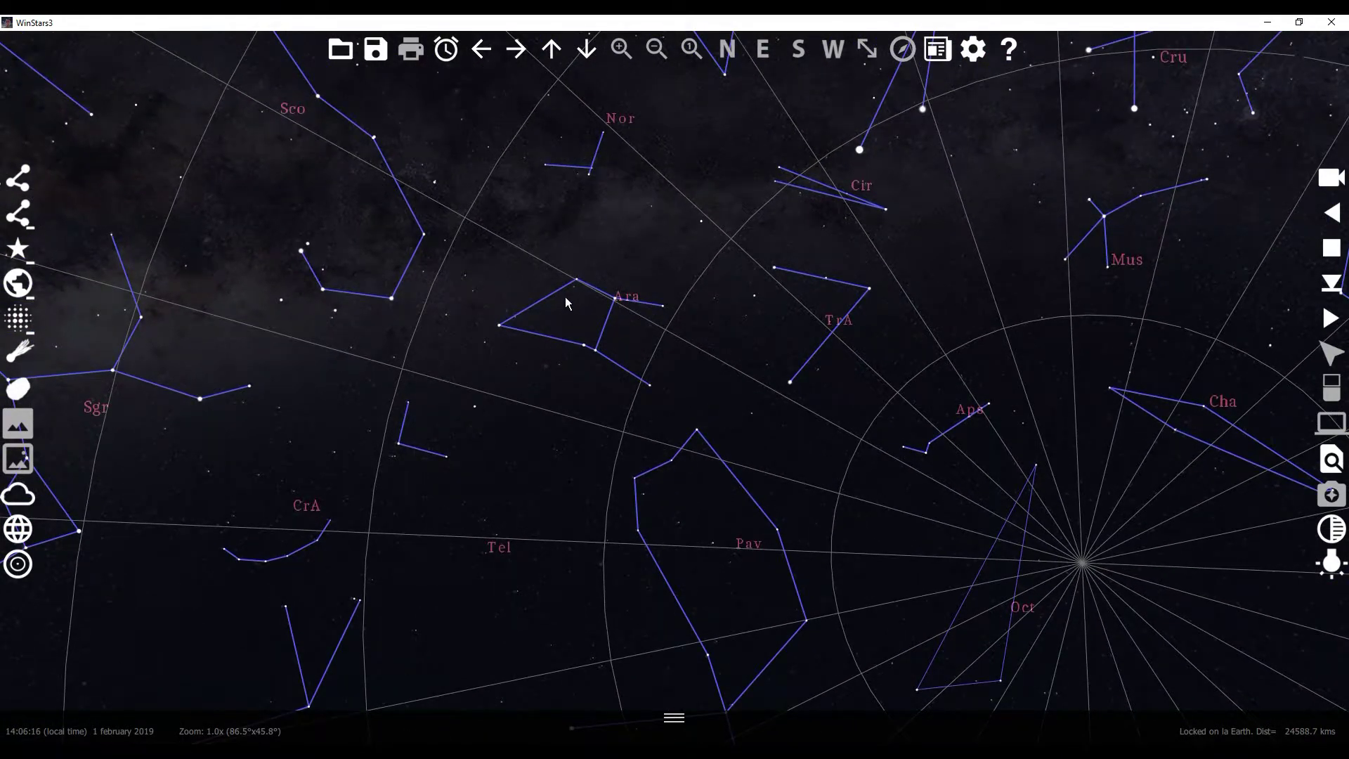
left_click_drag(590, 283, 588, 305)
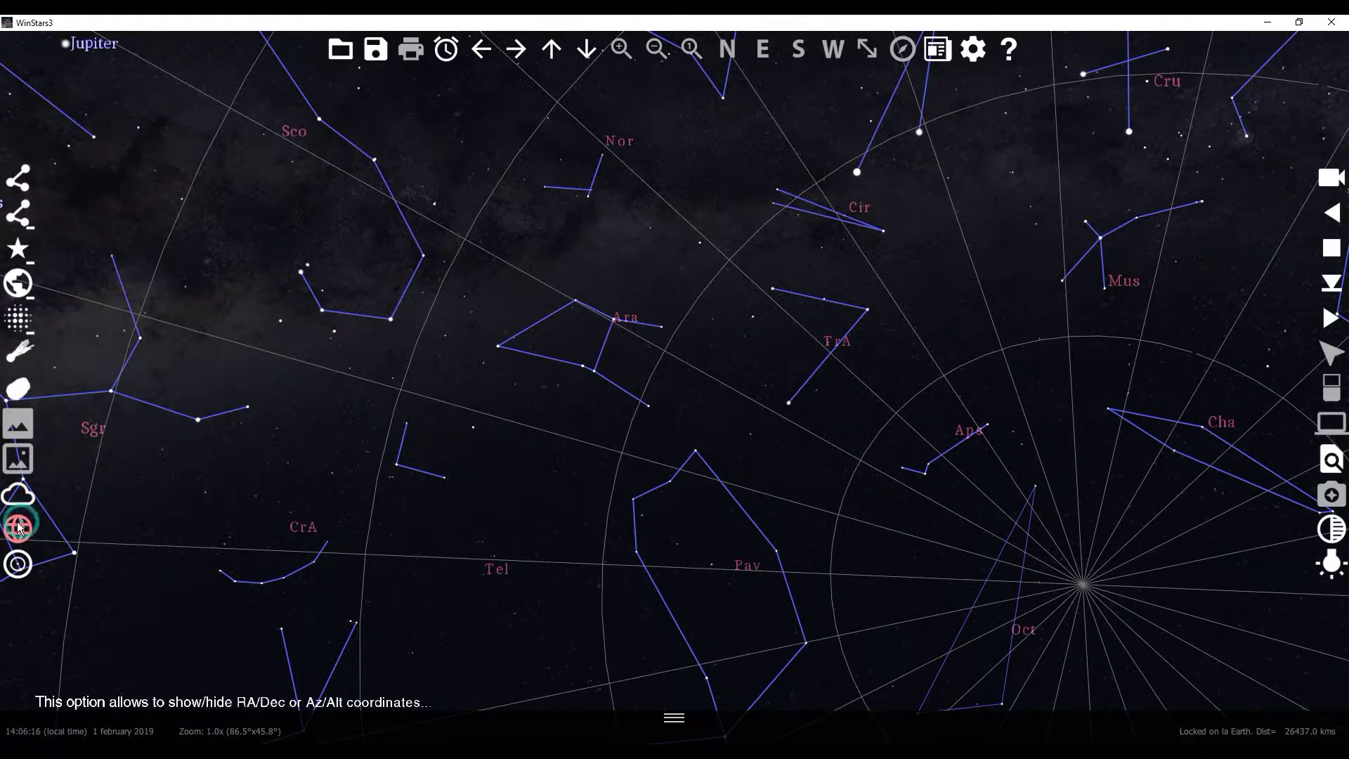
left_click_drag(368, 503, 336, 423)
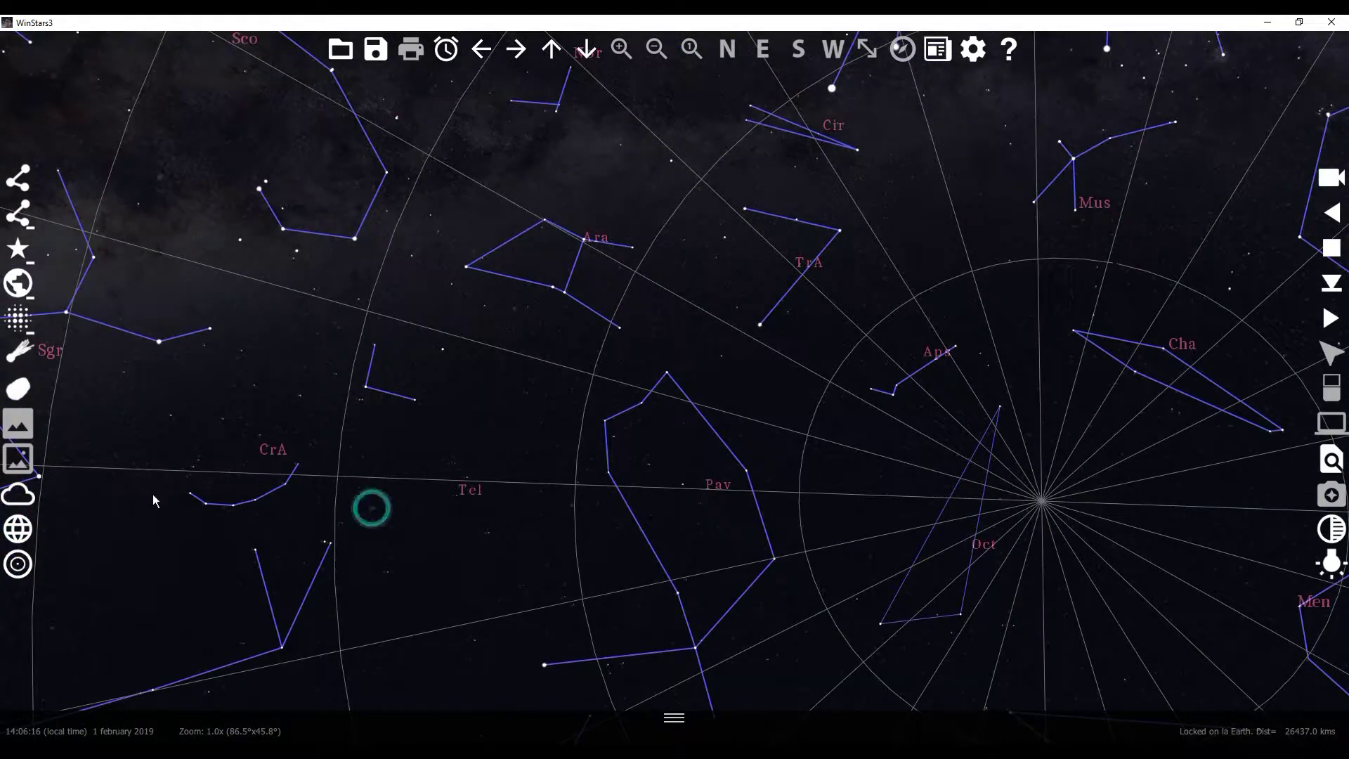
- Show planet orbit lines and pan across Sco, Lib and Oph to Jupiter
left_click(11, 567)
left_click_drag(318, 342, 447, 564)
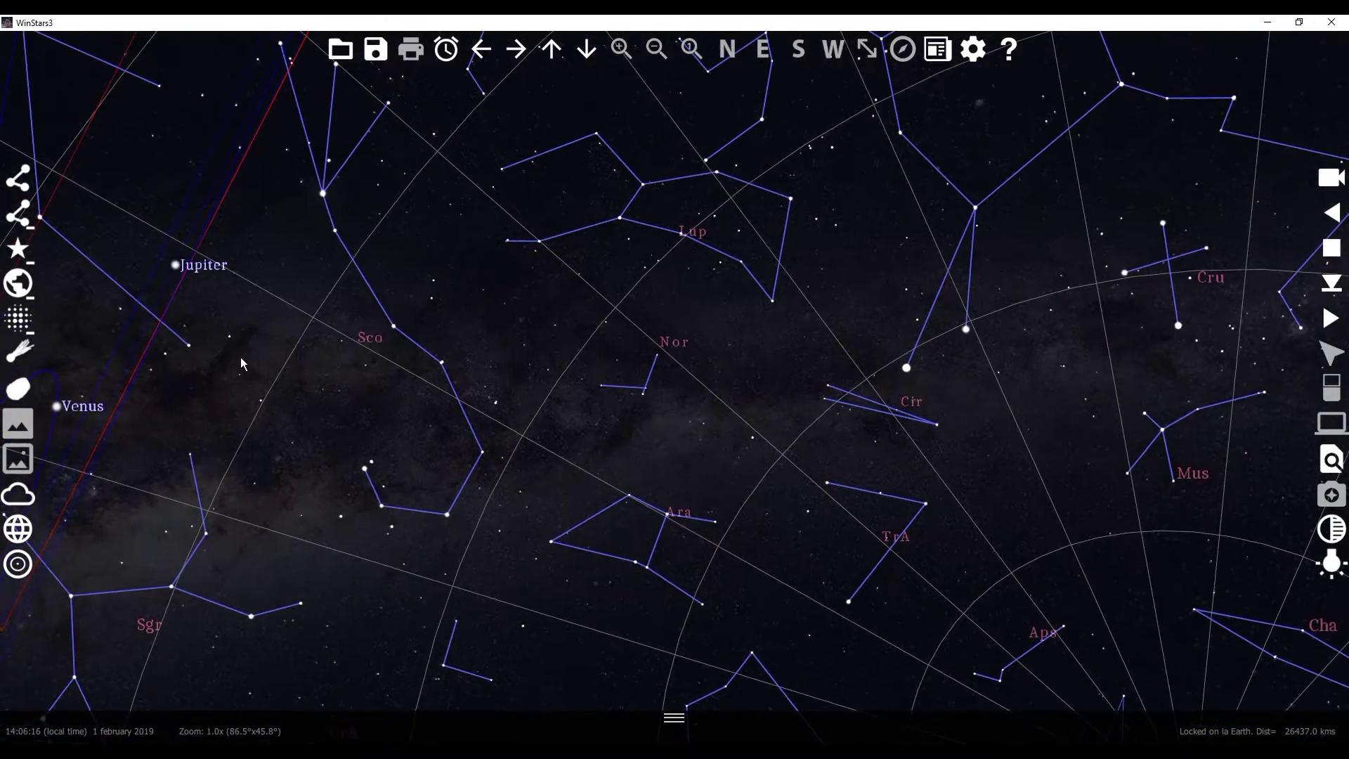
left_click_drag(240, 326, 548, 520)
left_click_drag(431, 284, 469, 474)
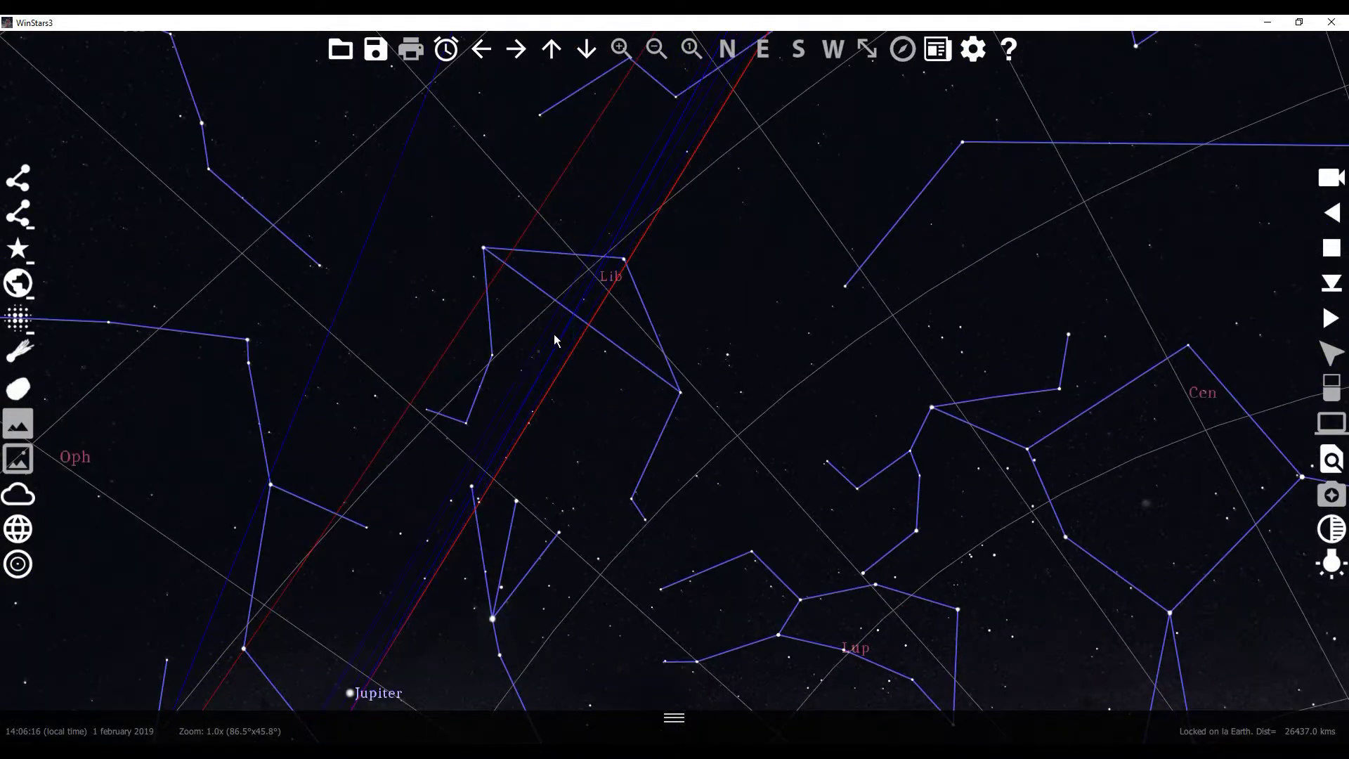
left_click_drag(555, 335, 706, 211)
left_click_drag(437, 398, 815, 503)
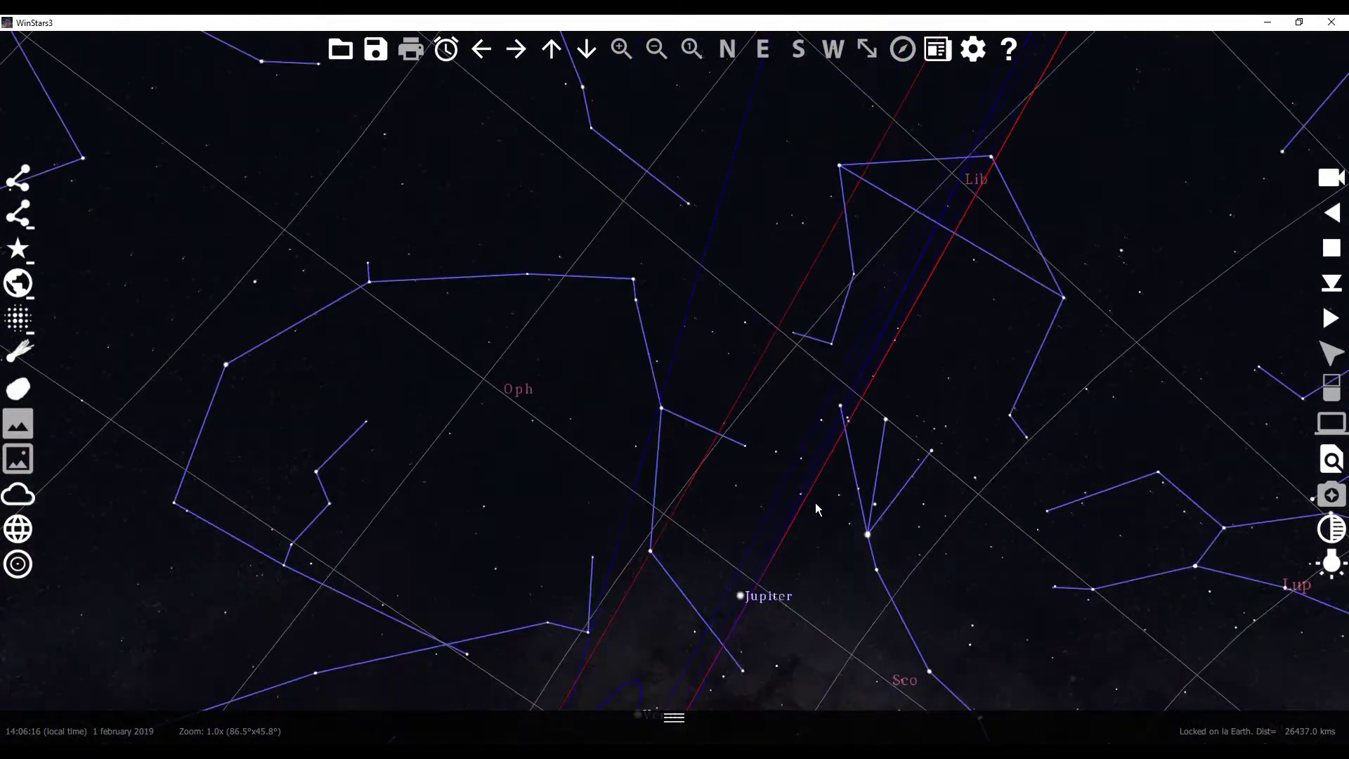
- Bring Venus and Sct into view, label deep-sky objects, and list Solar system bodies
left_click_drag(1000, 588, 766, 458)
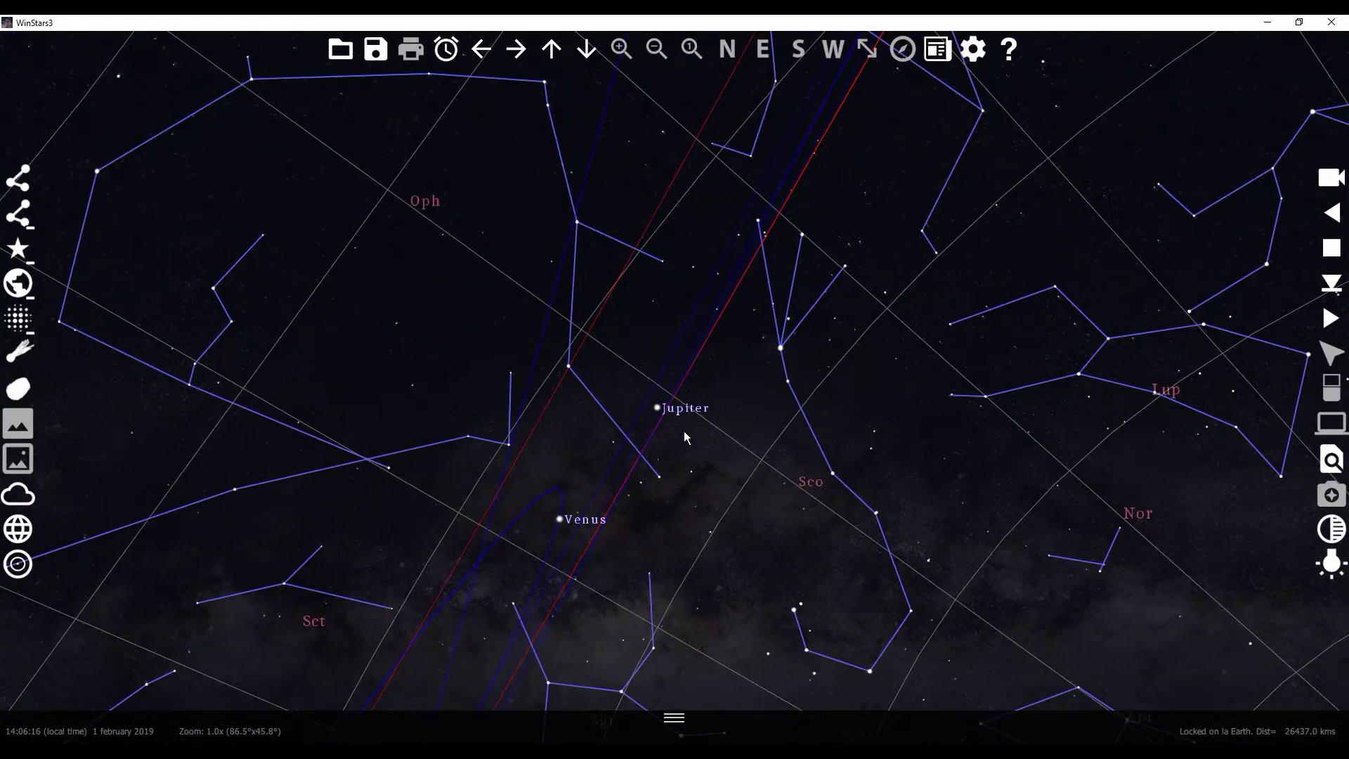
left_click(12, 325)
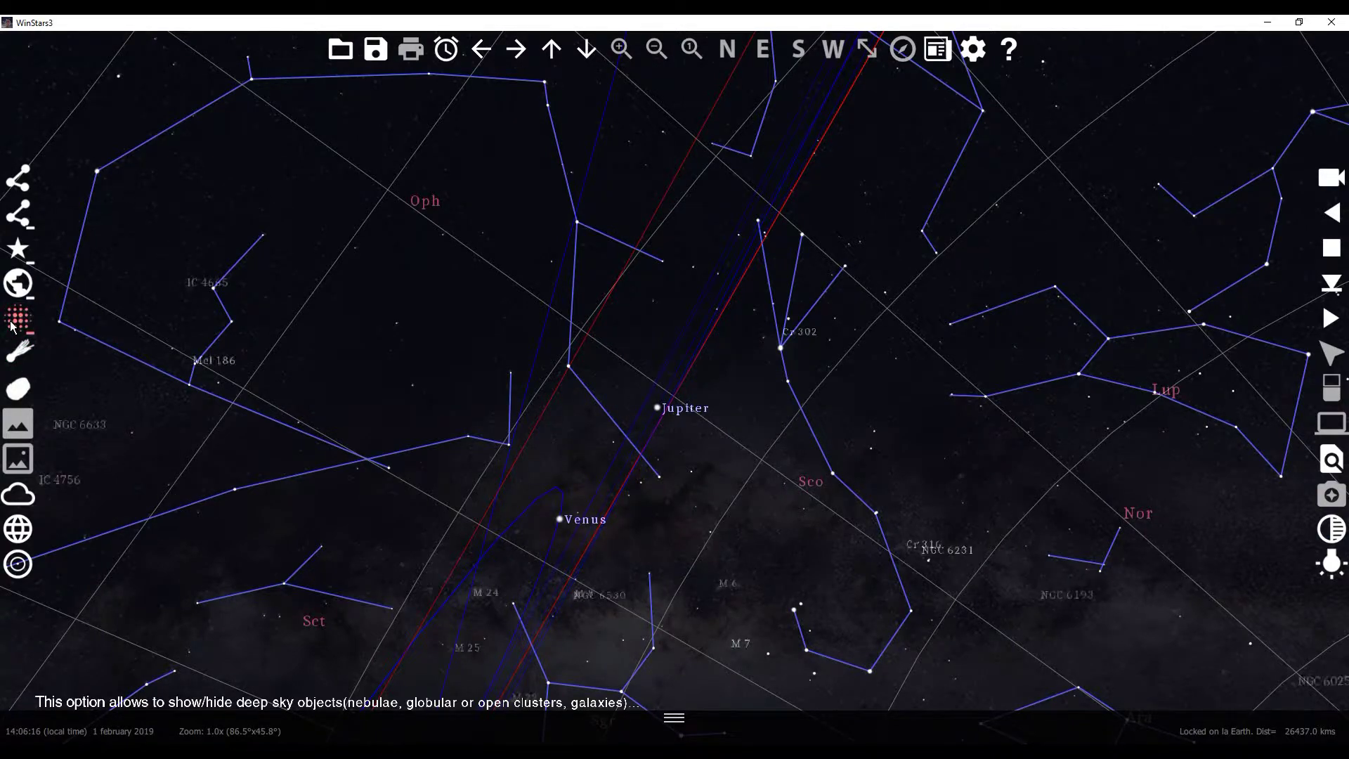
left_click(1331, 461)
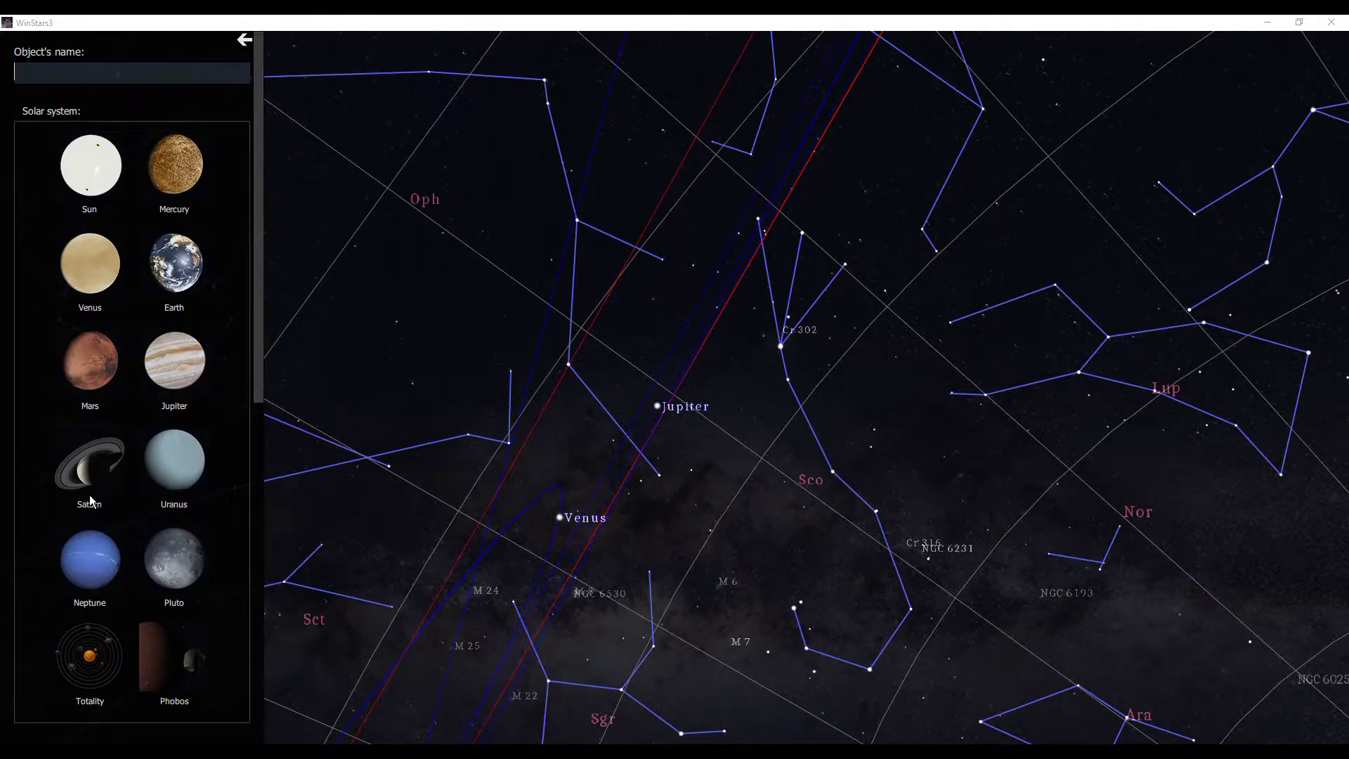
- Go to Neptune, open its details, and orbit the globe toward Cap and PsA
left_click(100, 576)
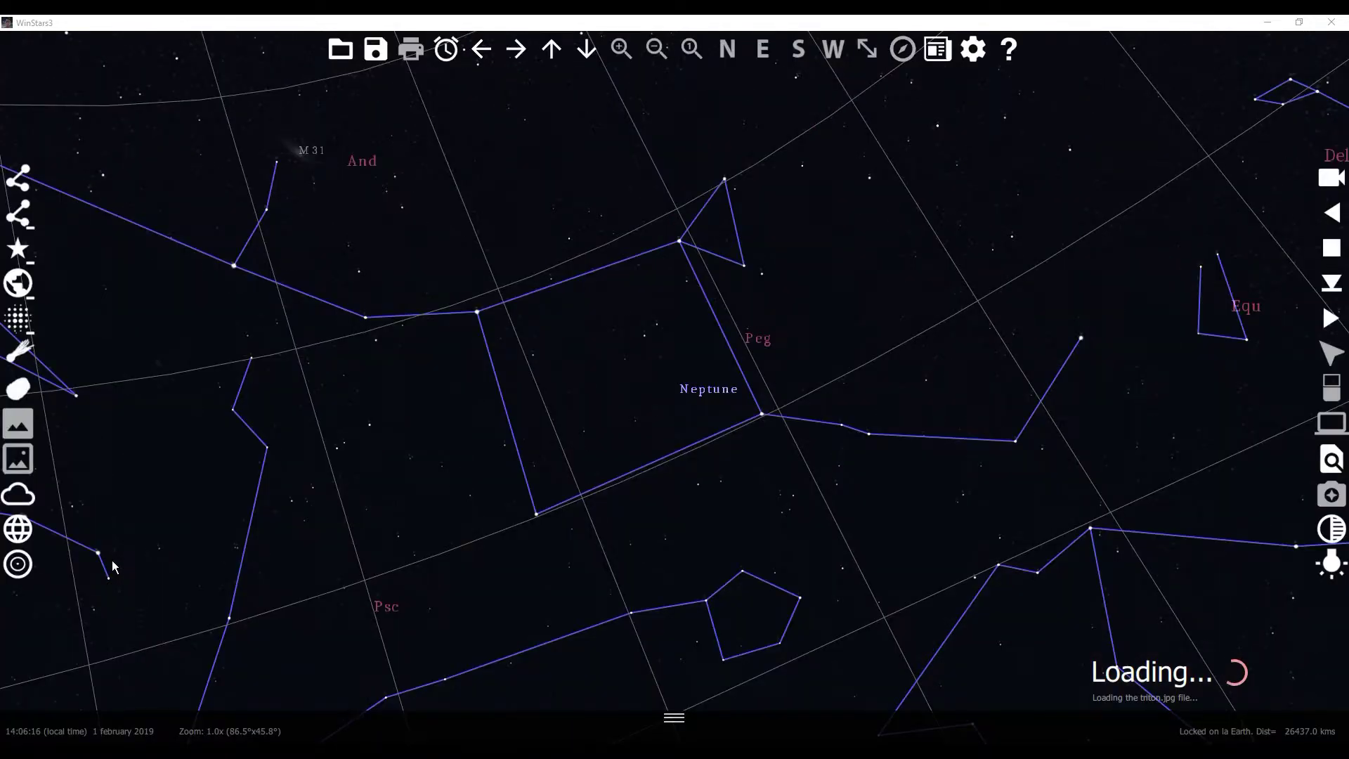
left_click(705, 418)
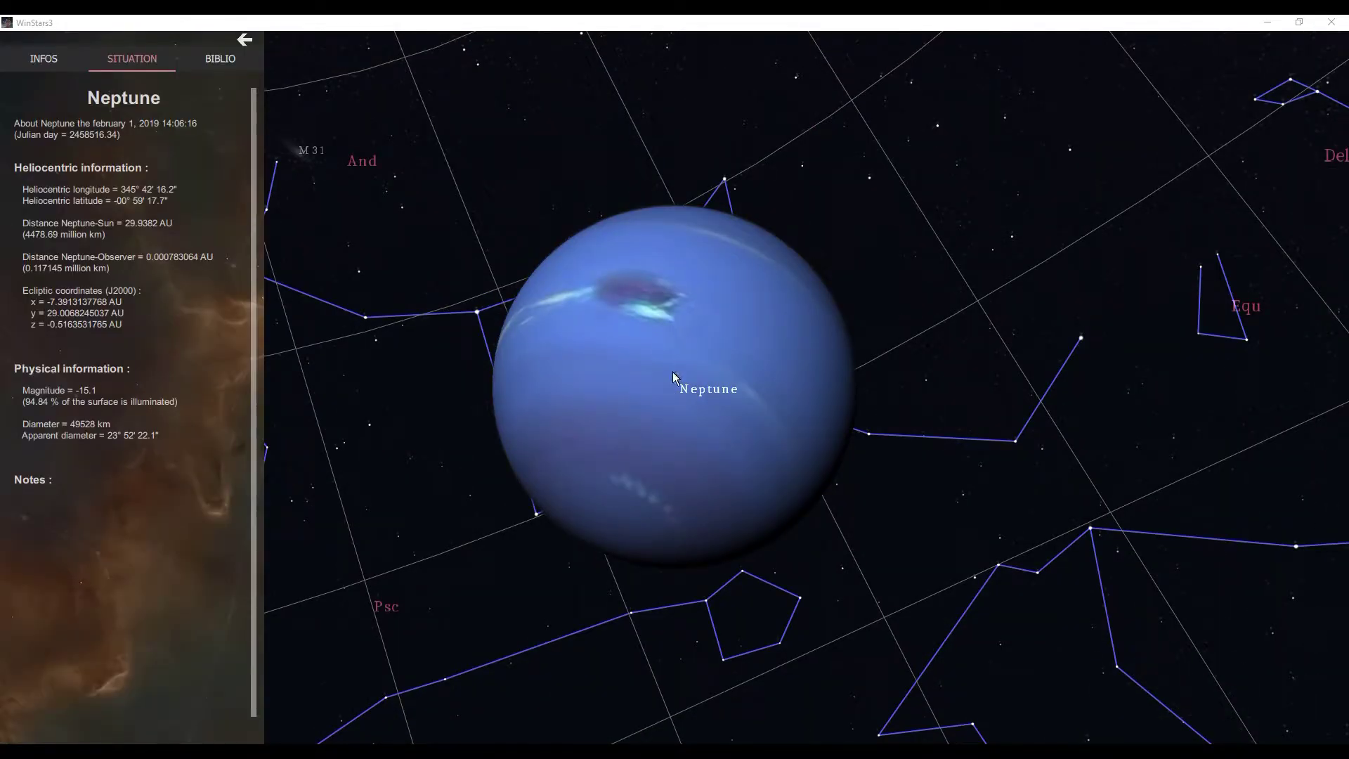
left_click_drag(686, 403, 556, 406)
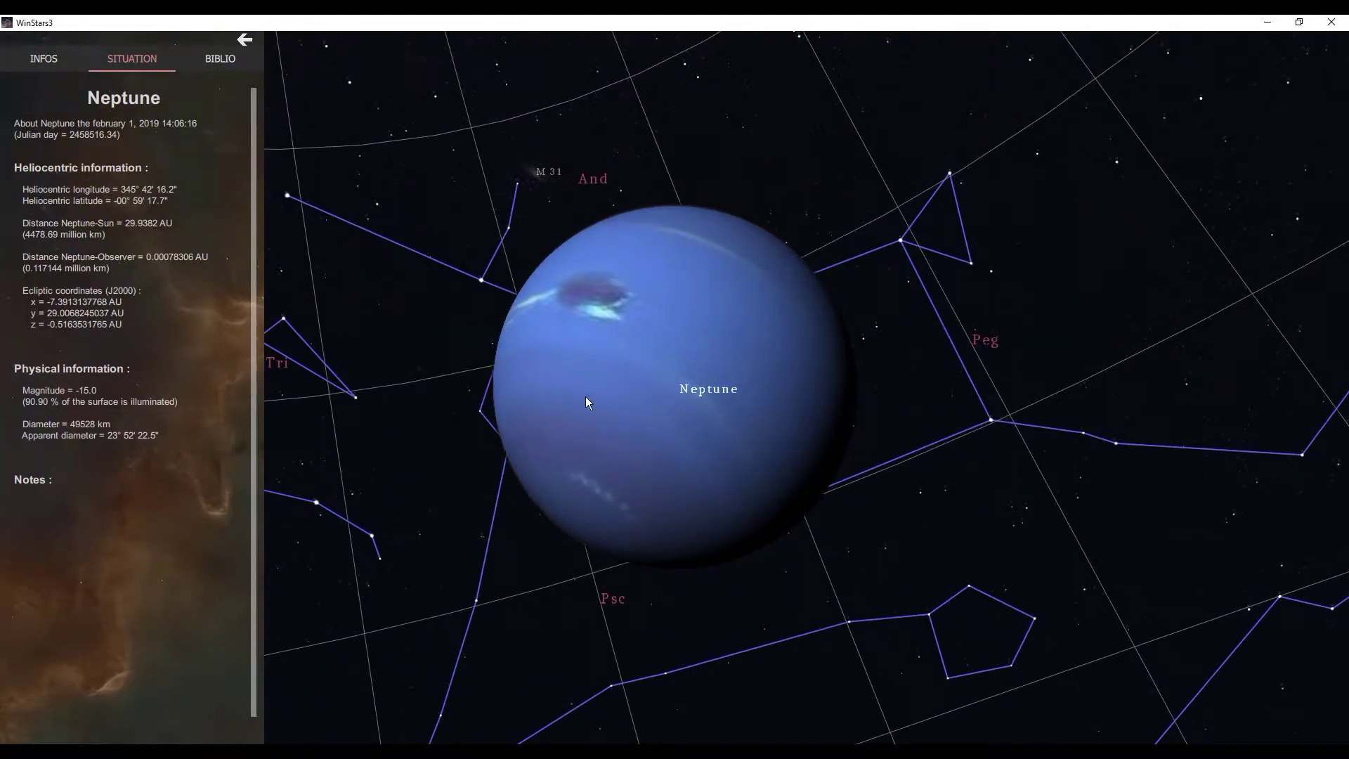
left_click_drag(756, 381, 746, 512)
left_click_drag(640, 385, 921, 500)
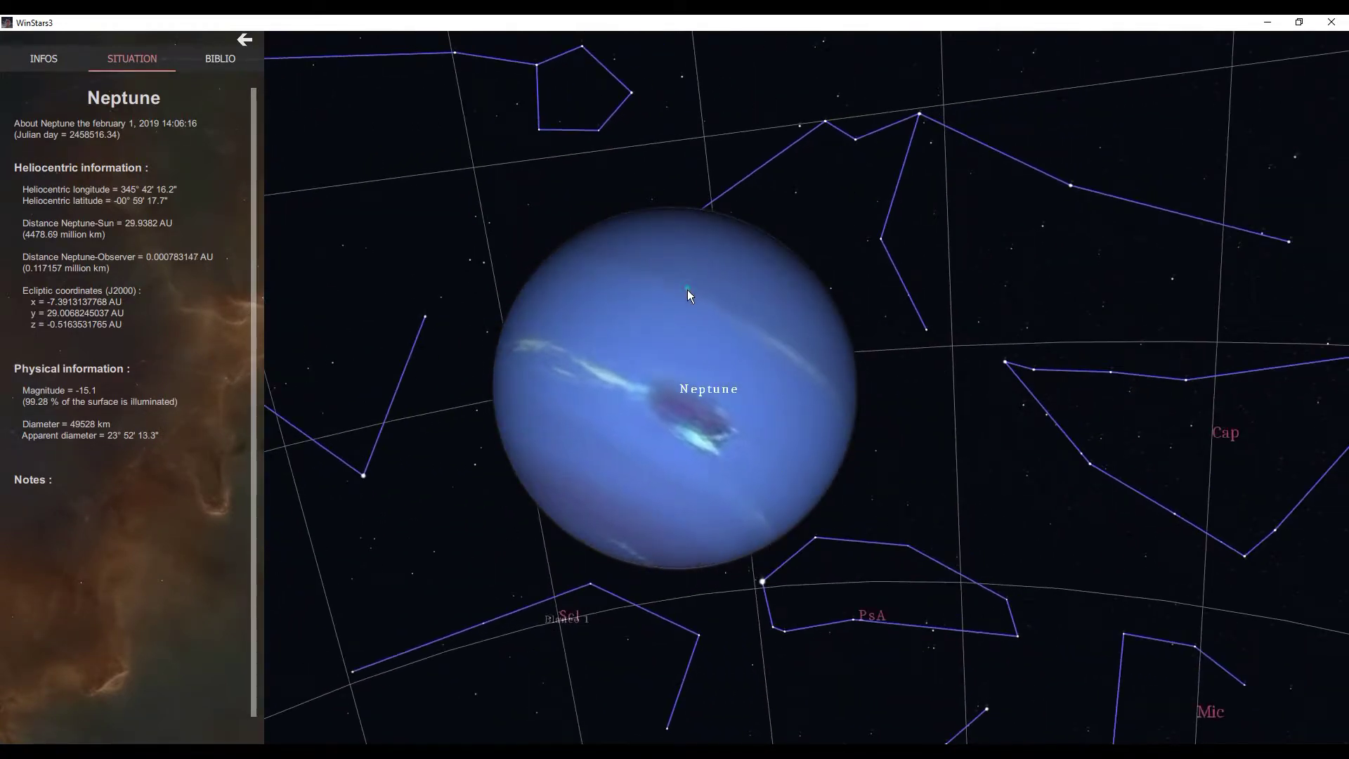
left_click_drag(690, 293, 1051, 494)
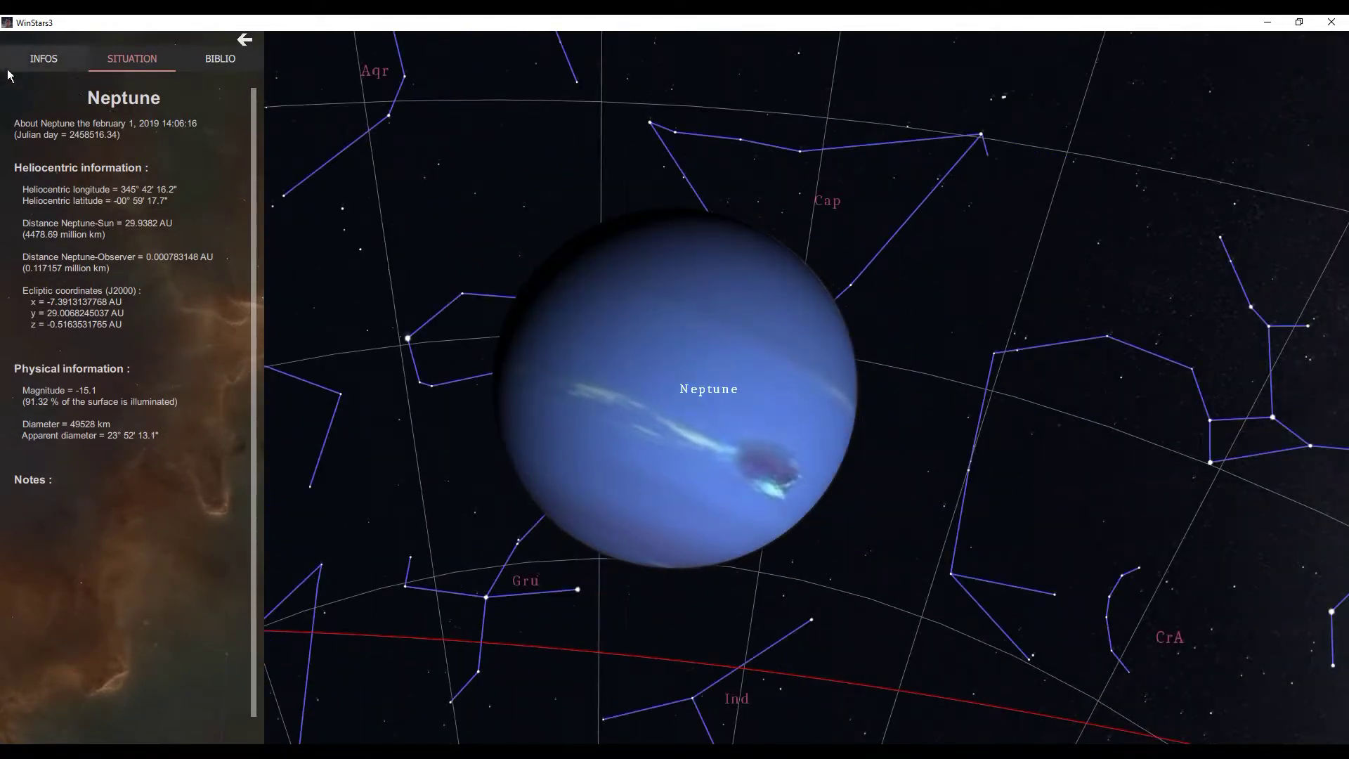
- Read Neptune's INFOS and BIBLIO tabs, then close the details panel
left_click(40, 66)
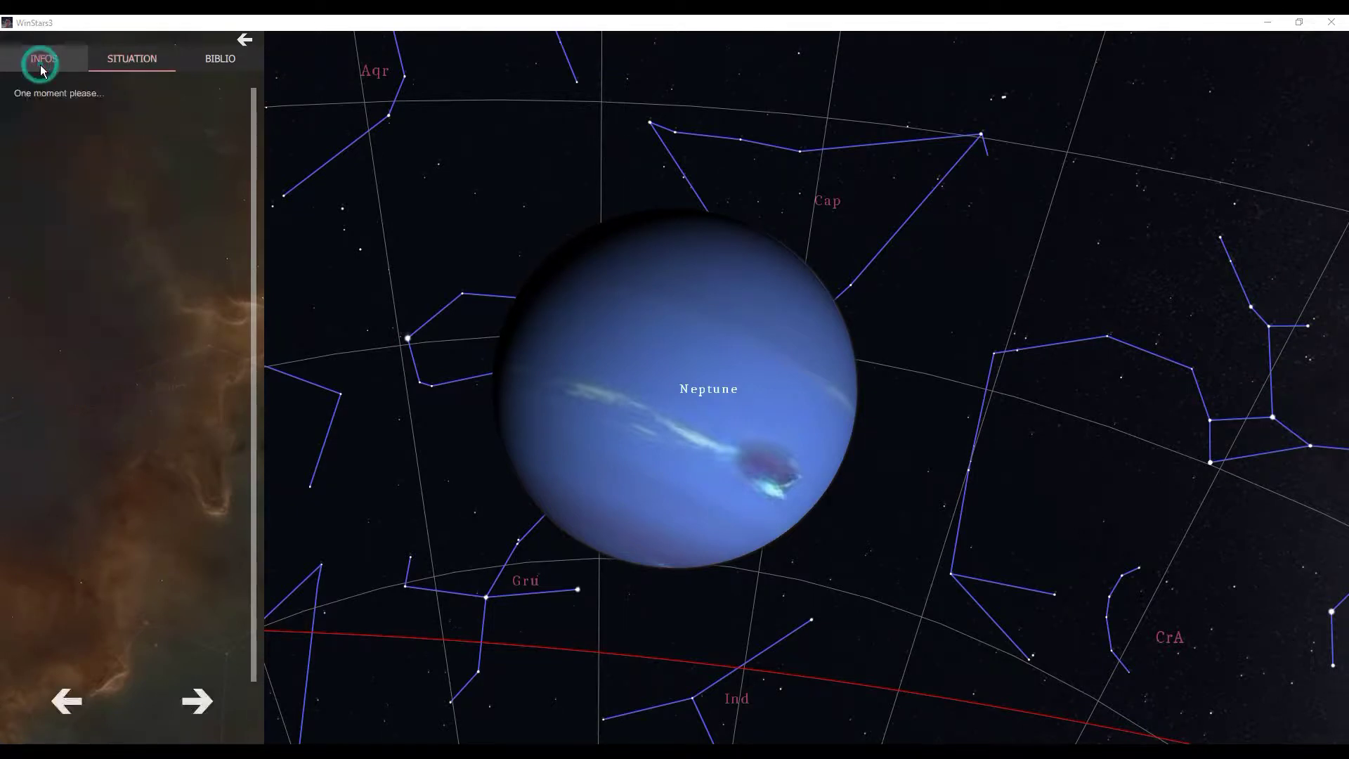
left_click(214, 62)
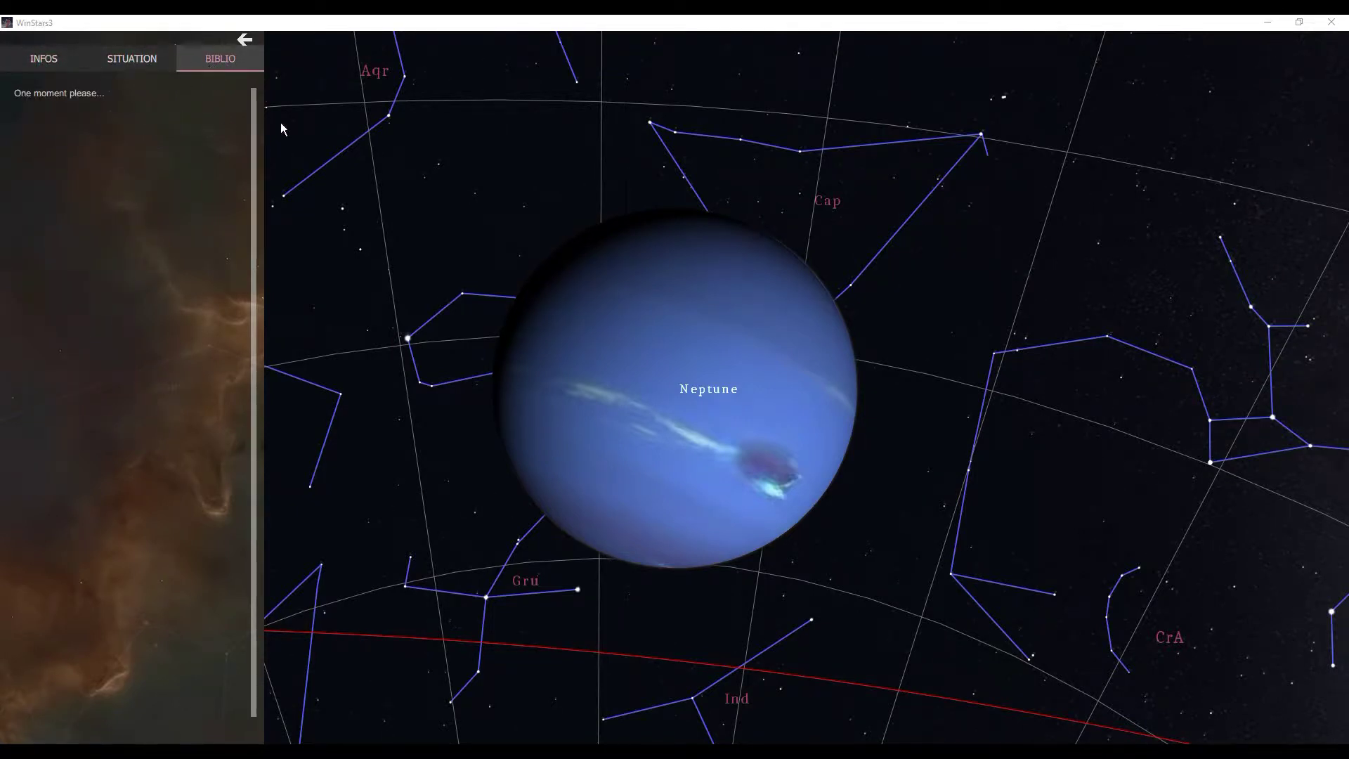
left_click(245, 39)
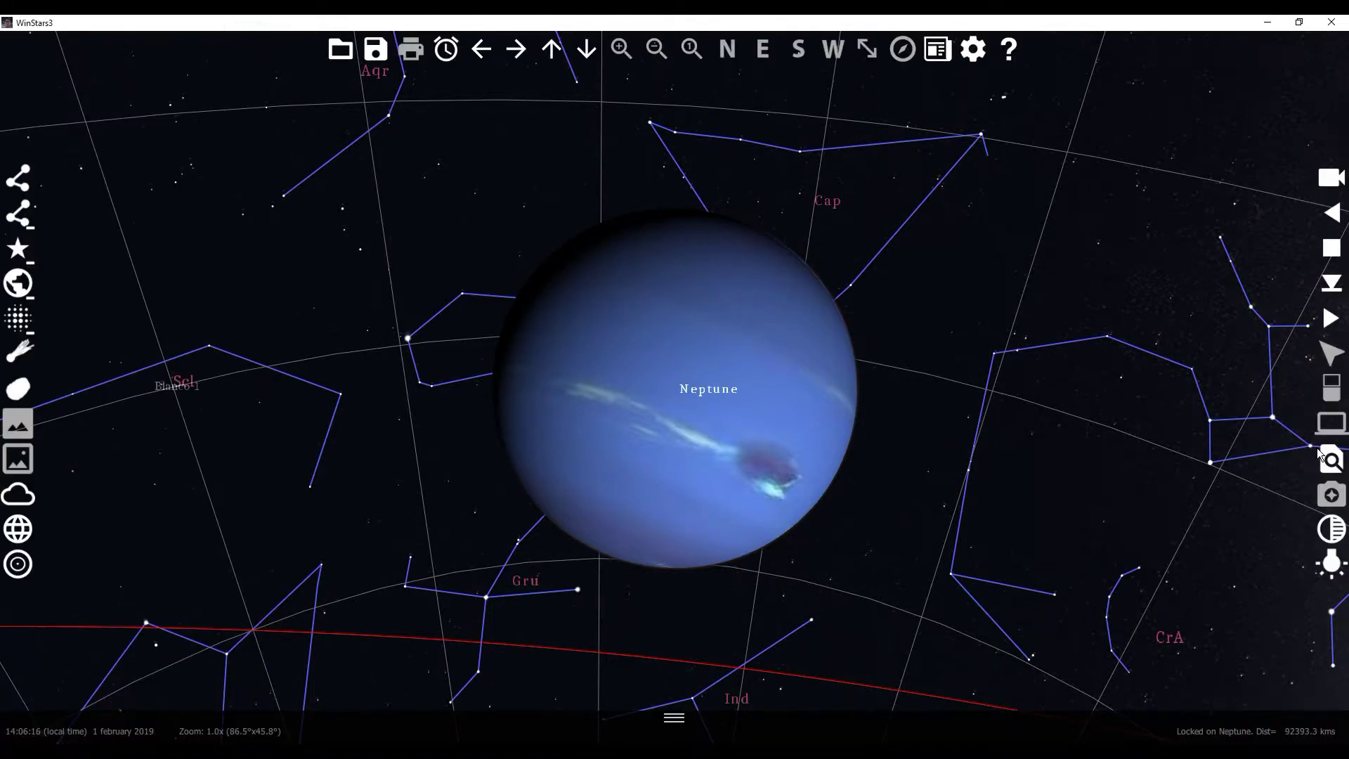
- Fly to the Hubble telescope from Probes and satellites and lock onto its 3D model
left_click(1325, 458)
scroll(179, 392, "down", 2)
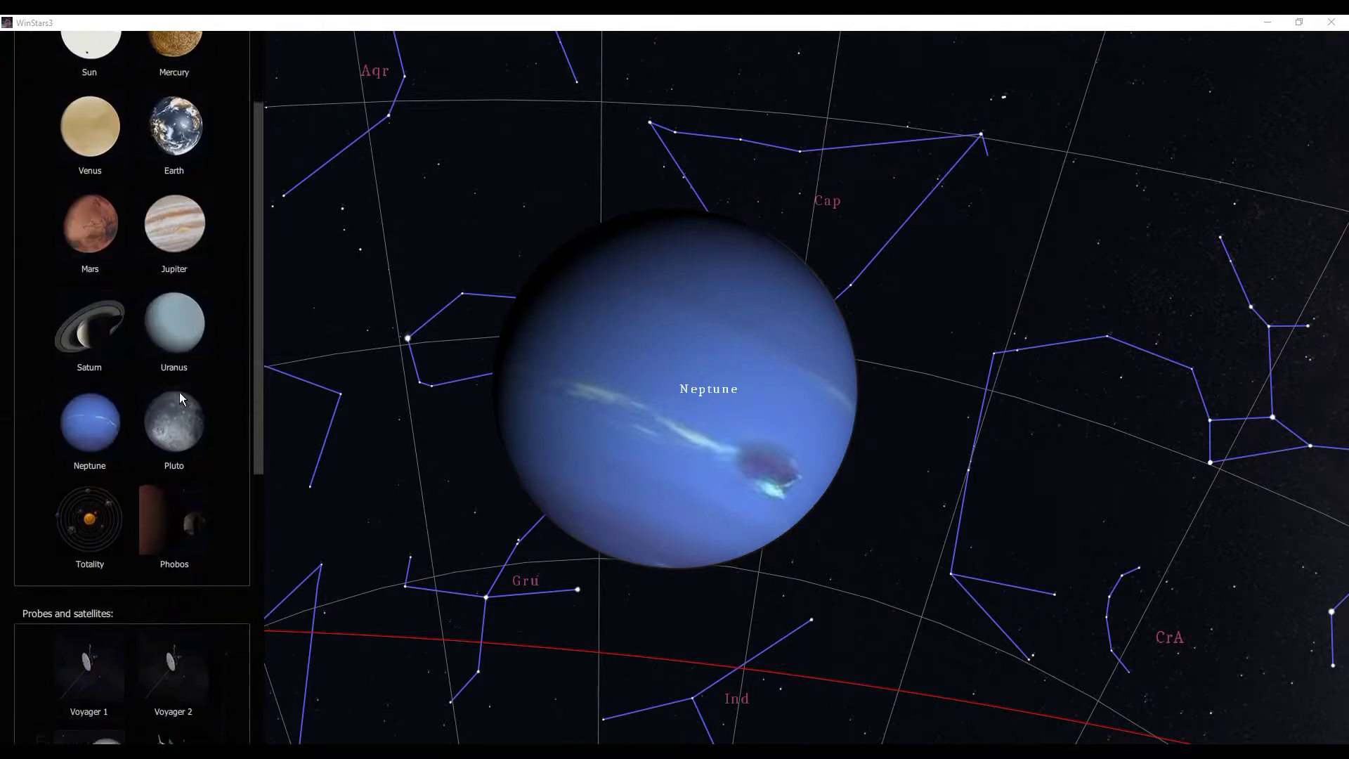
scroll(180, 394, "down", 5)
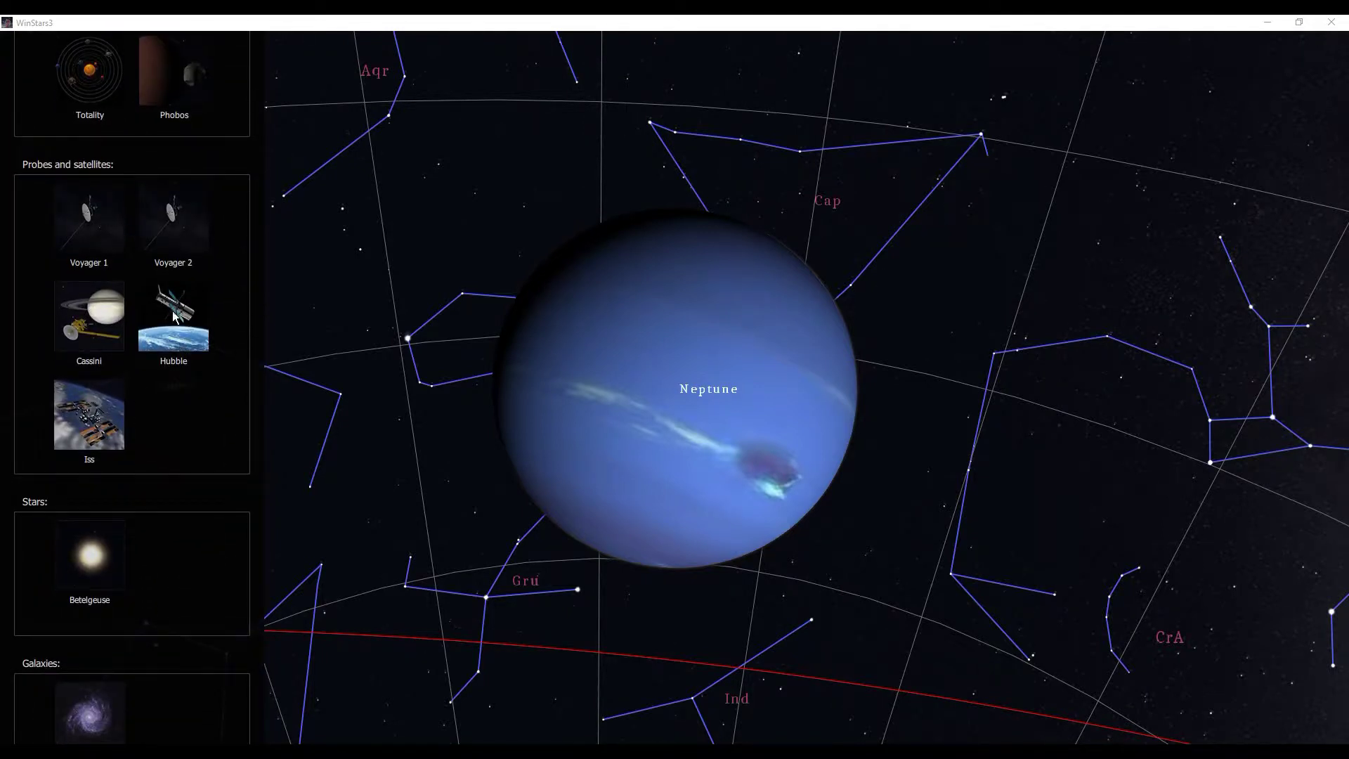
scroll(80, 373, "down", 1)
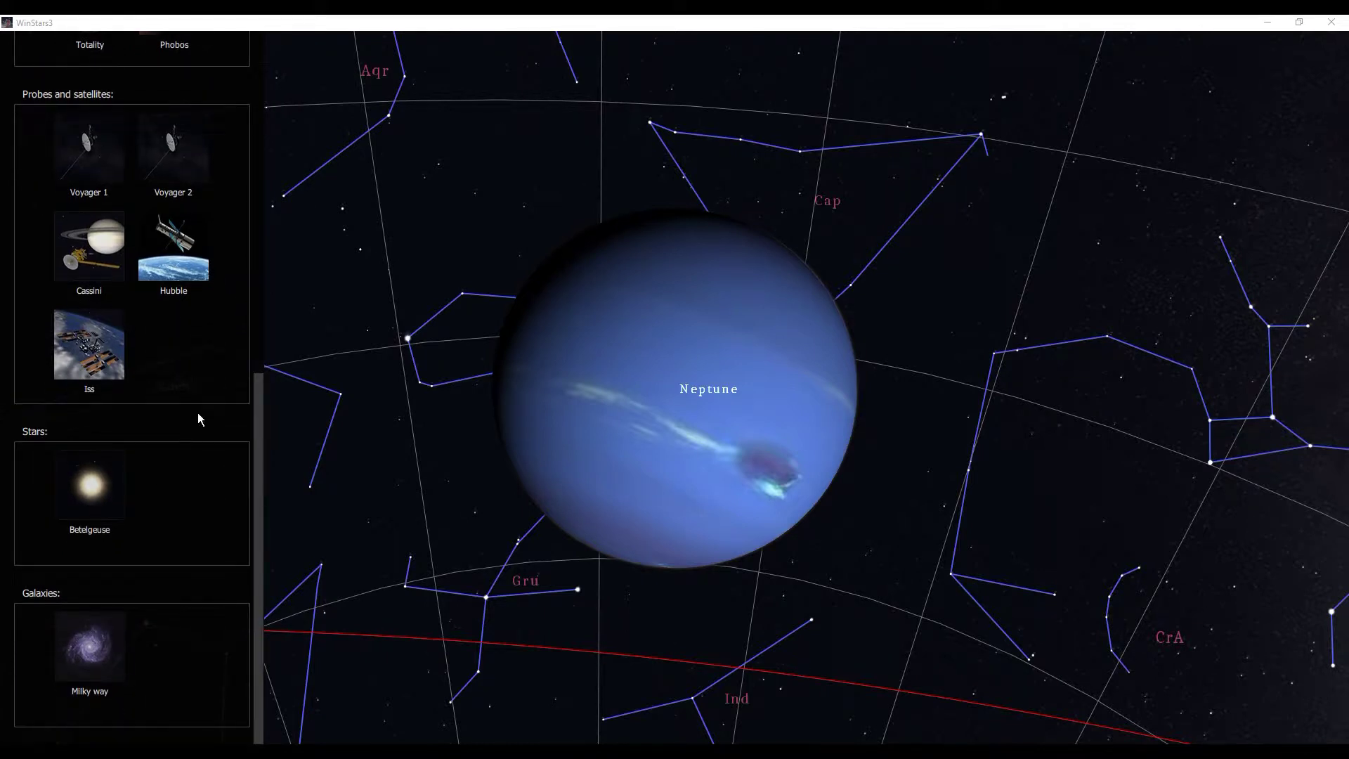
scroll(197, 412, "up", 1)
left_click(83, 436)
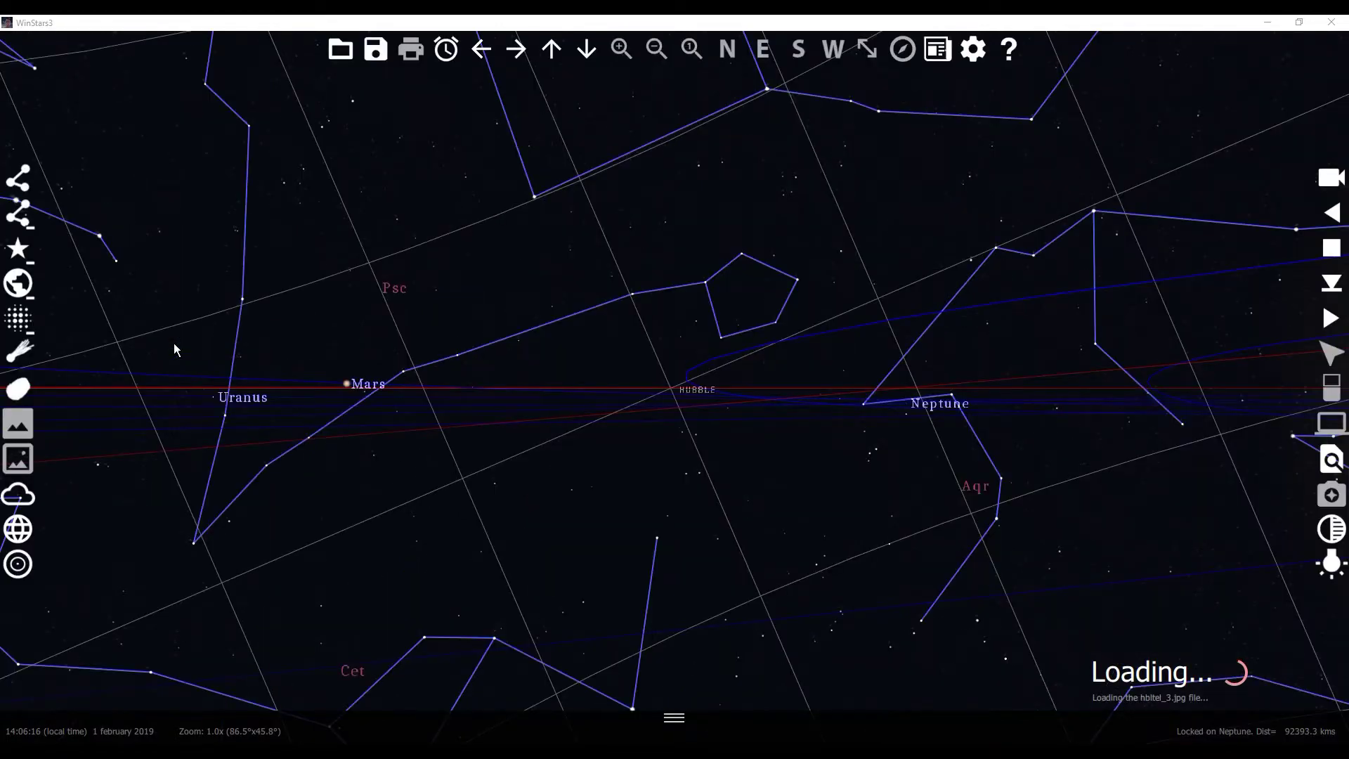
left_click(690, 353)
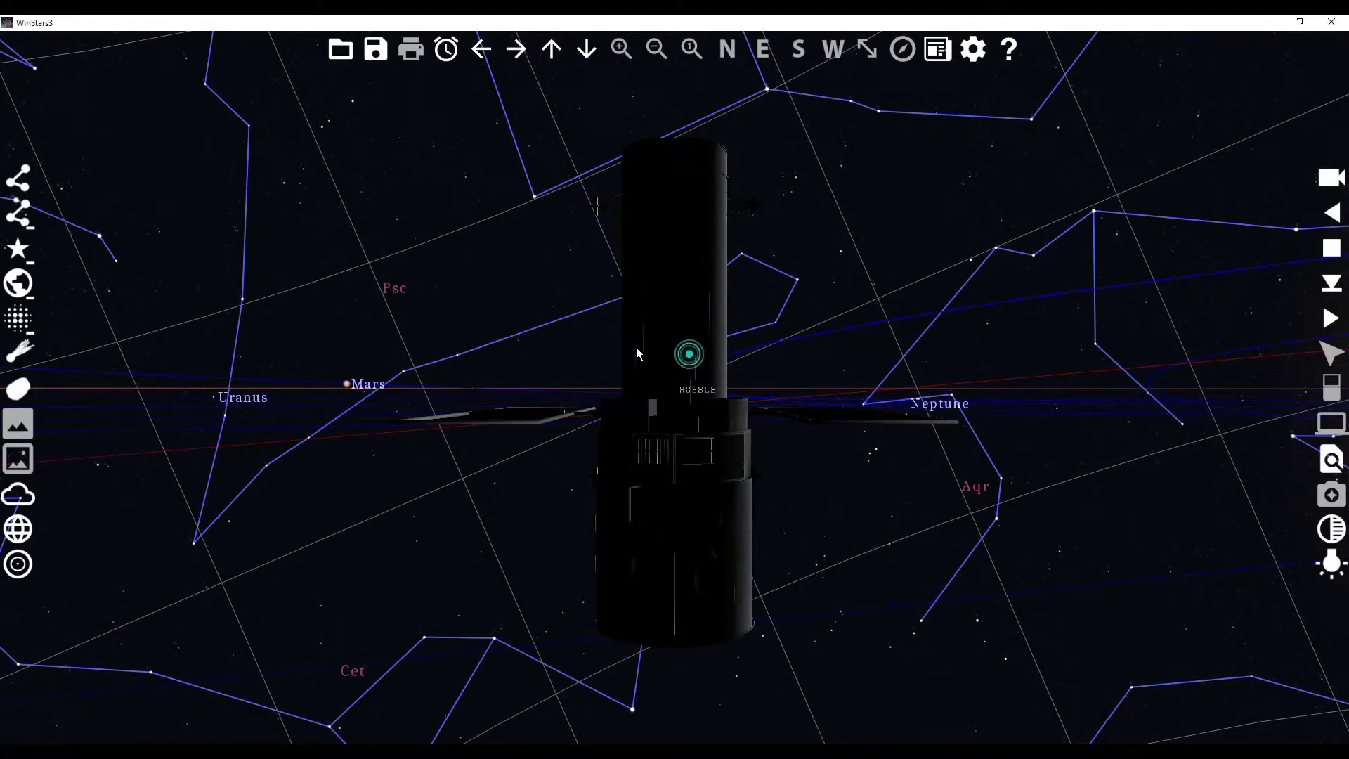
left_click(684, 458)
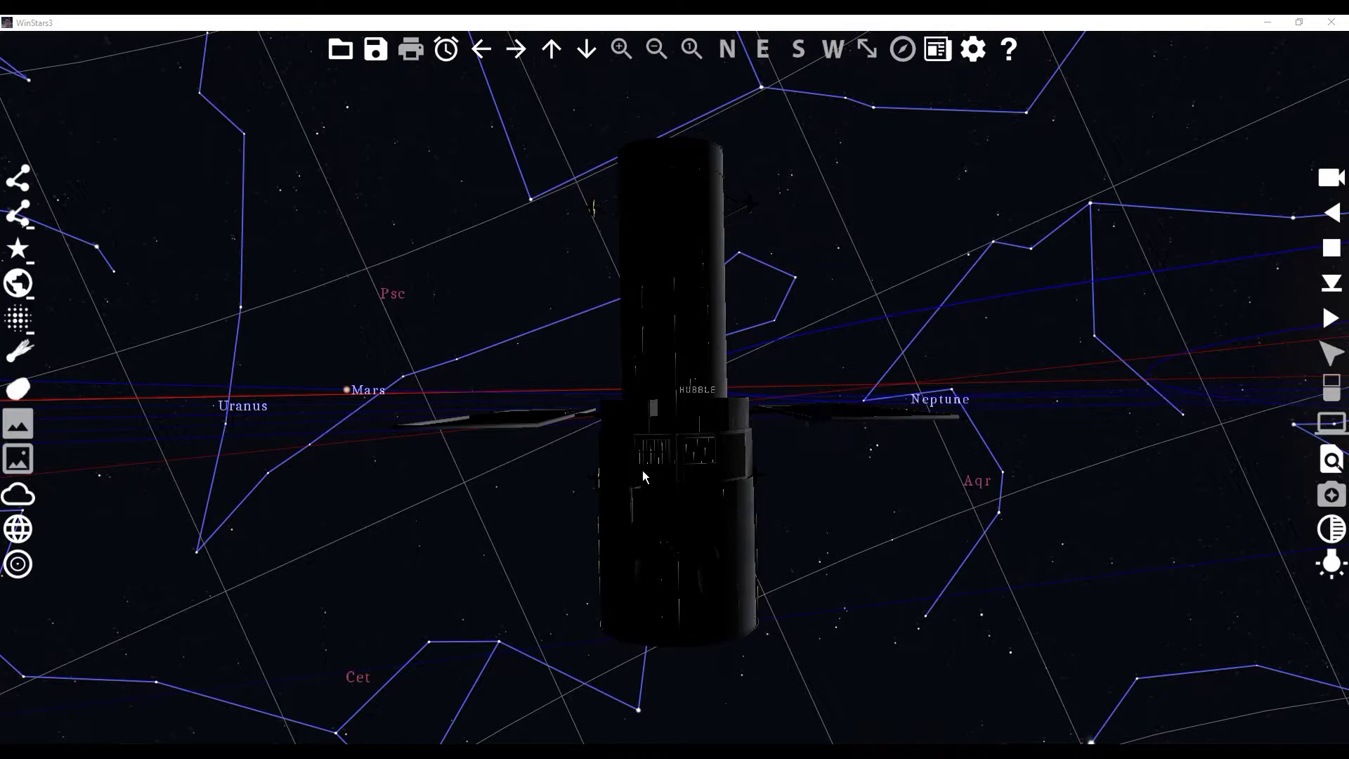
- Orbit Hubble with Earth behind it, then toward Saturn and the Moon; reopen the object search
left_click_drag(580, 479, 784, 155)
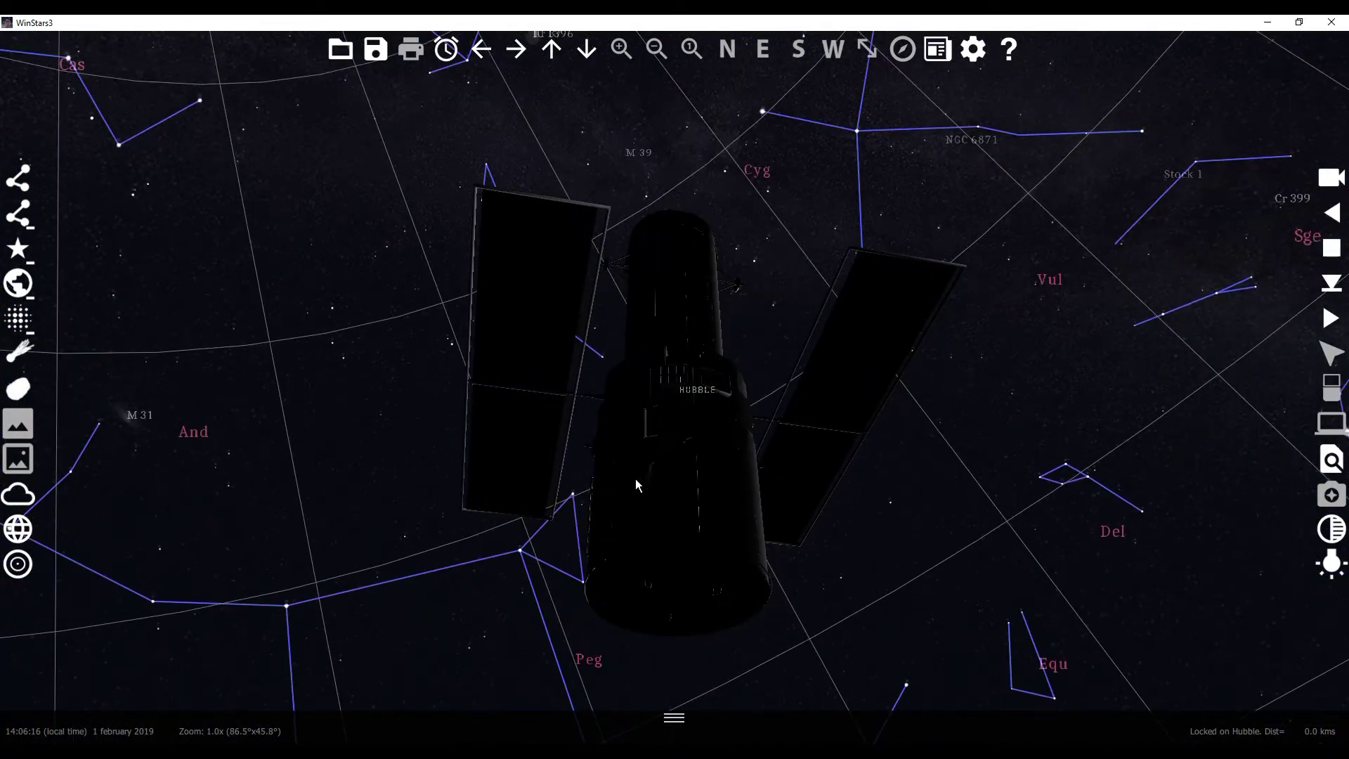
left_click_drag(635, 478, 740, 402)
left_click_drag(554, 450, 344, 315)
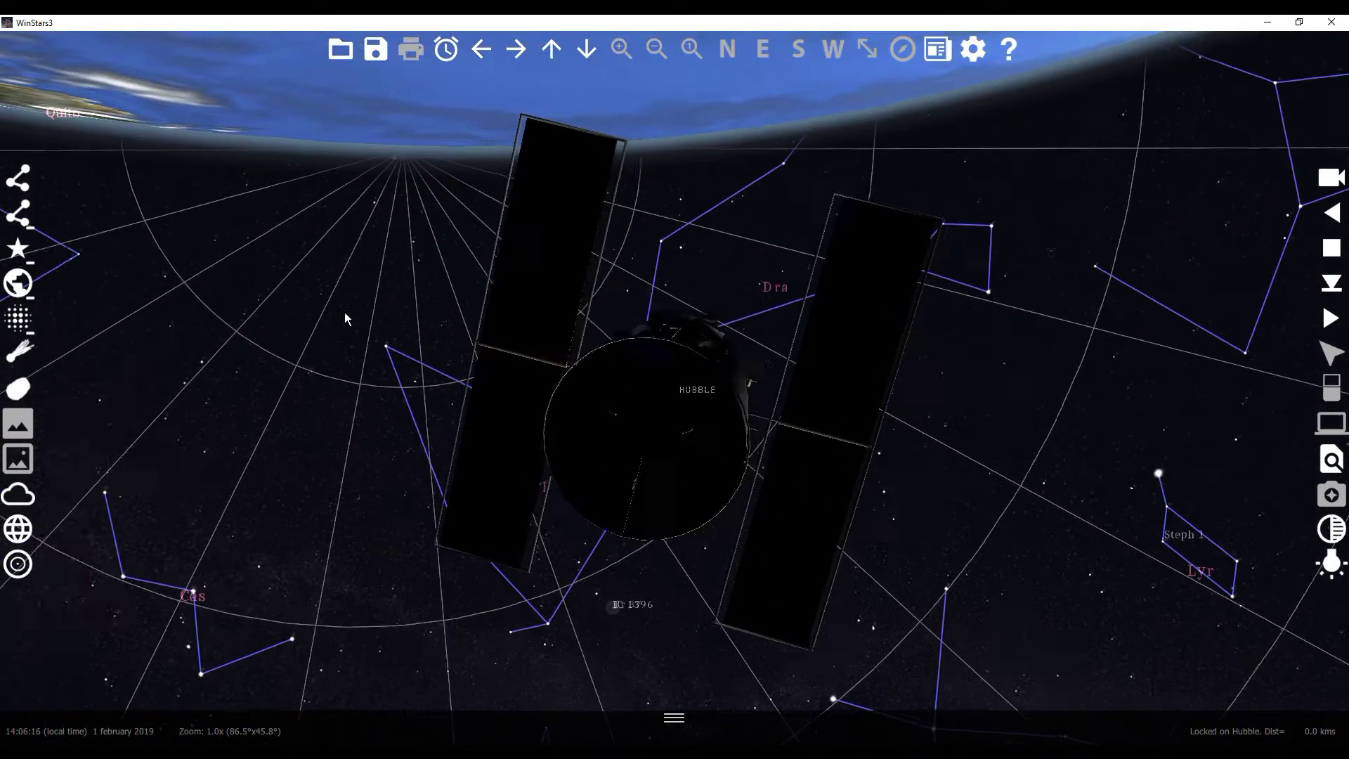
left_click_drag(766, 394, 391, 276)
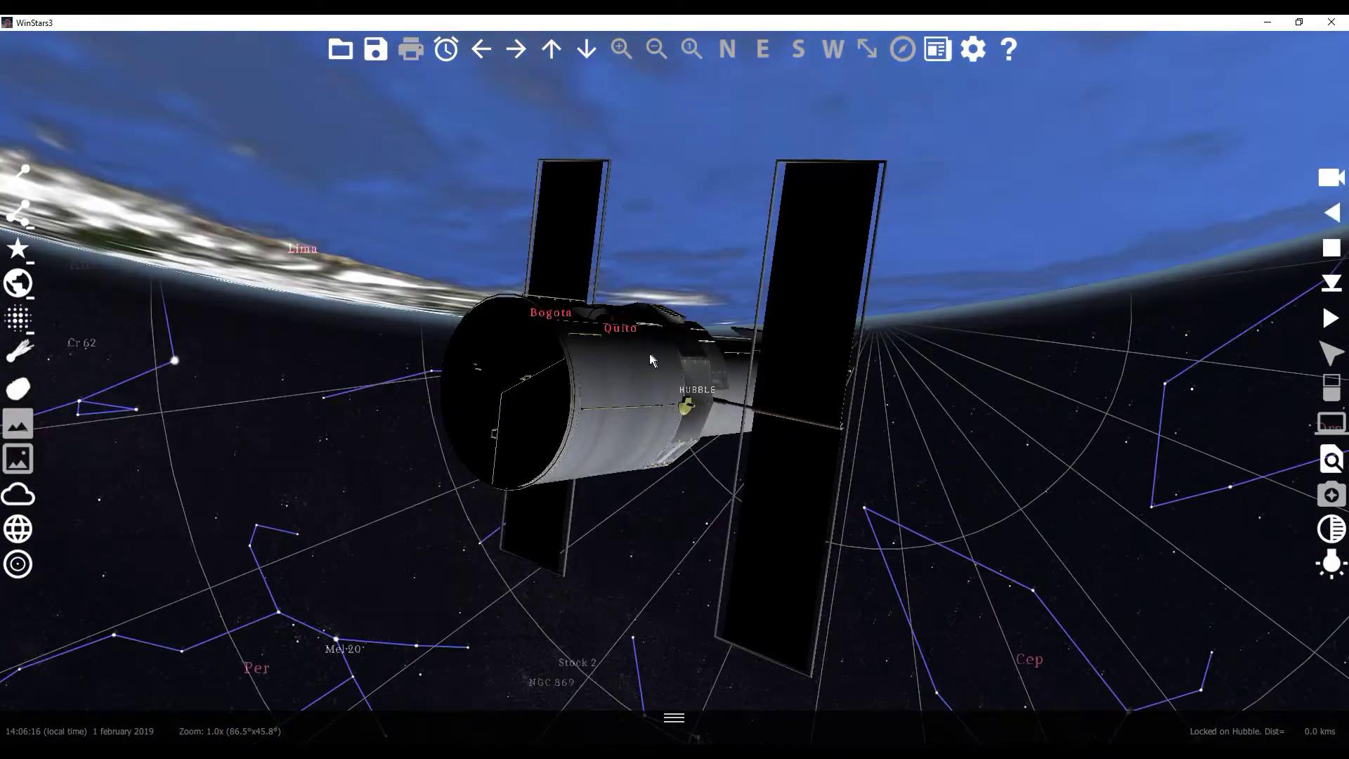
left_click_drag(642, 352, 738, 617)
left_click_drag(602, 412, 832, 527)
left_click(757, 503)
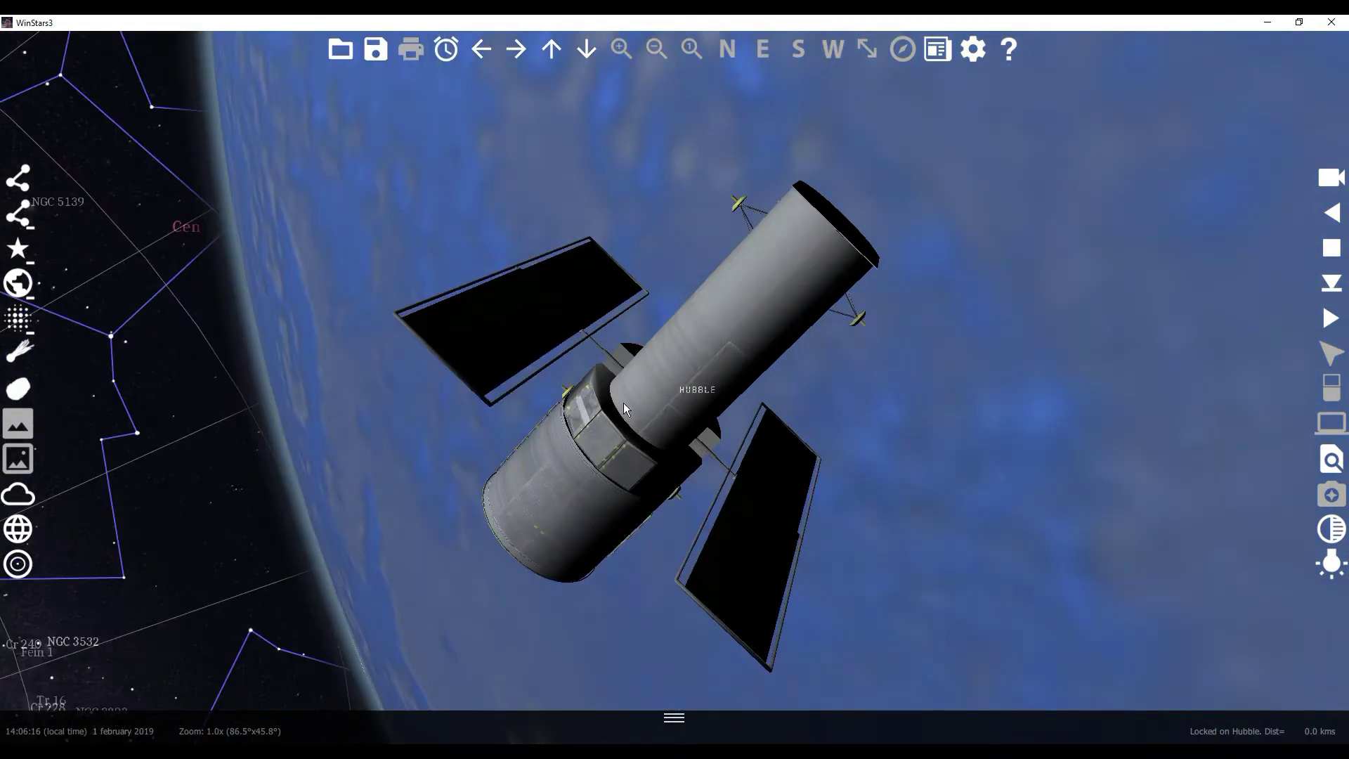
left_click(1333, 472)
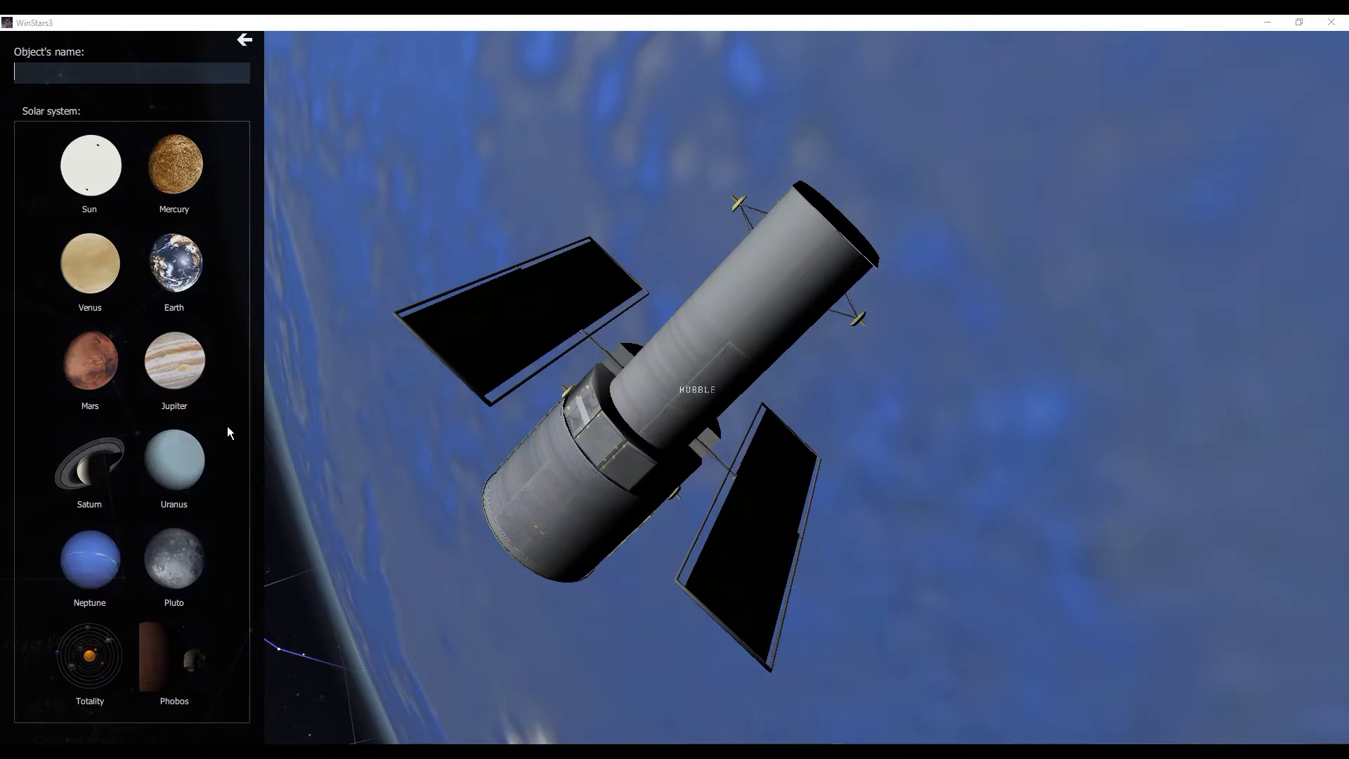
- Go to Mars, open its SITUATION details, and begin orbiting the globe
left_click(94, 364)
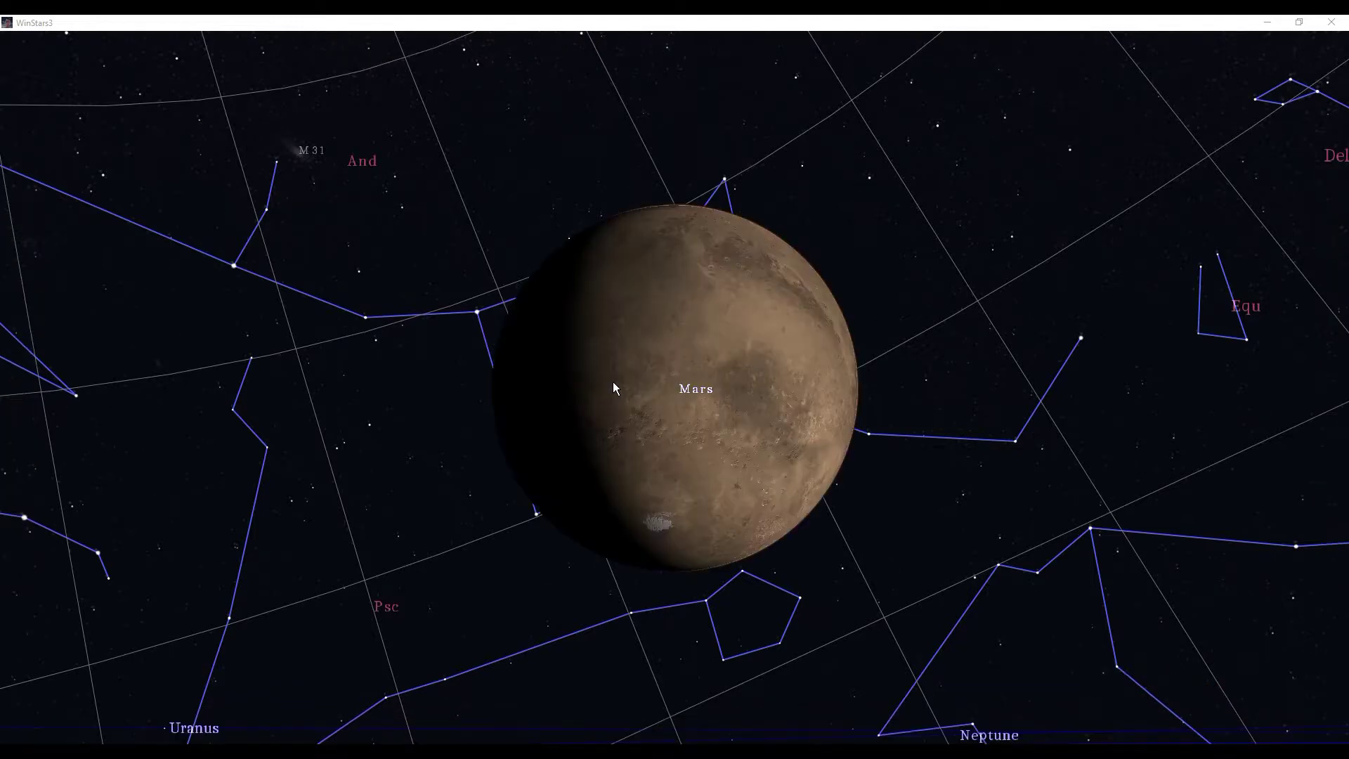
left_click(694, 364)
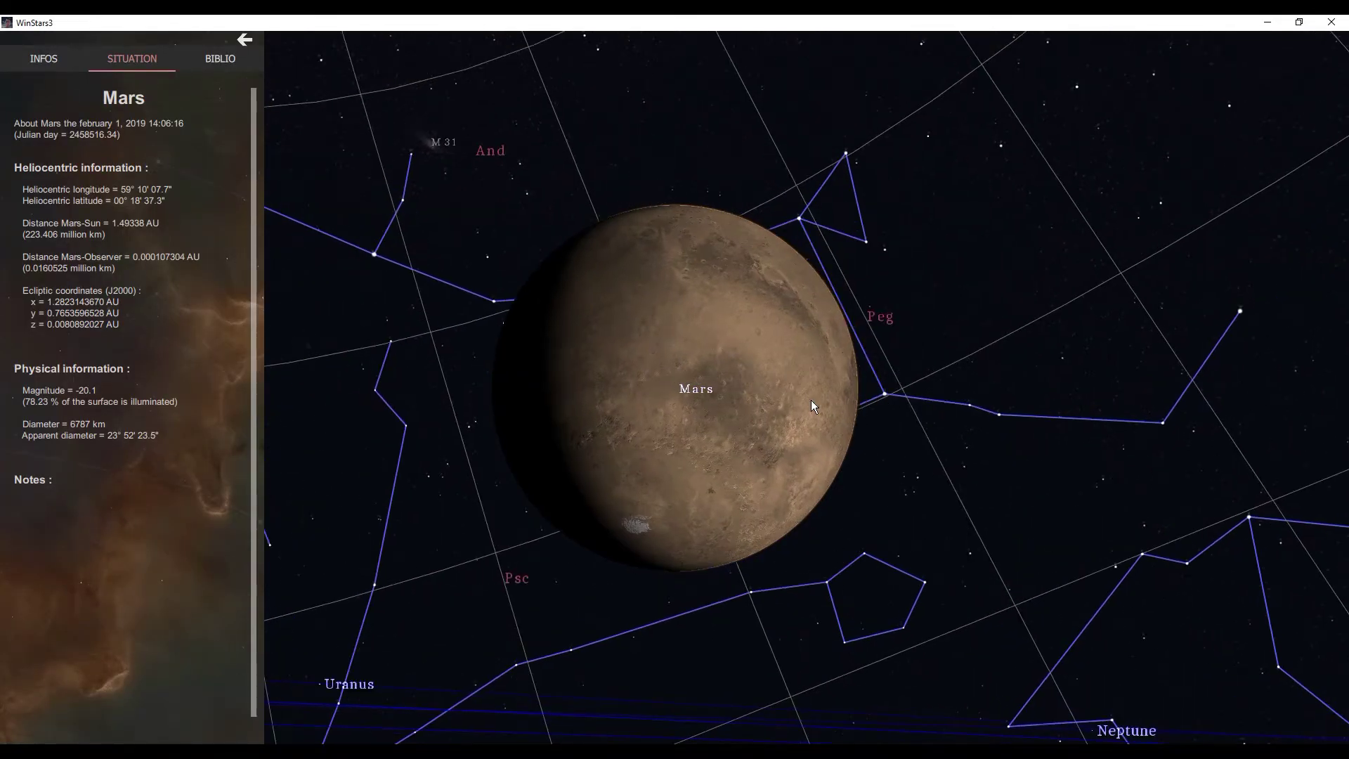
left_click_drag(811, 399, 735, 281)
left_click_drag(796, 382, 632, 349)
- Orbit Mars to its fully lit face among Cam, Cas, Aur and Tau, then zoom in
left_click_drag(584, 408, 493, 321)
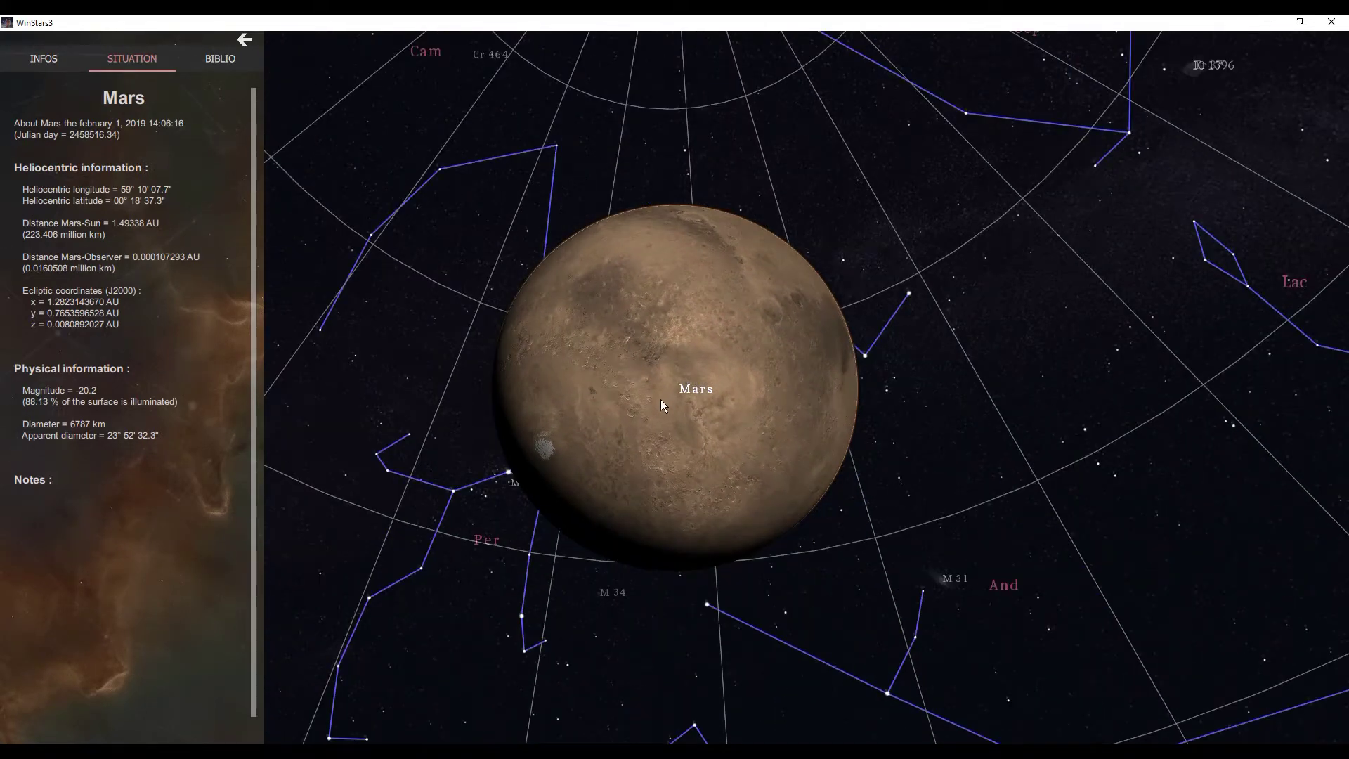
left_click_drag(660, 399, 554, 386)
left_click_drag(758, 352, 601, 445)
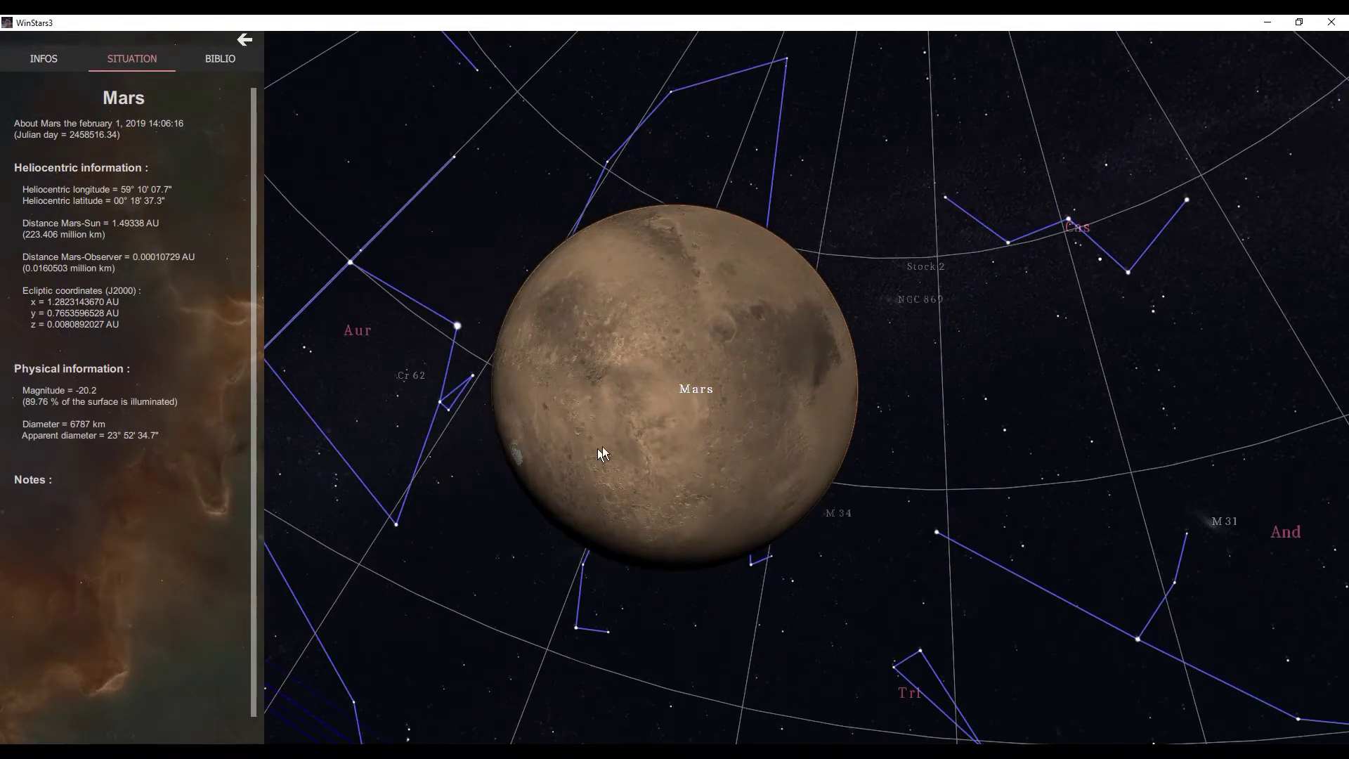
left_click_drag(693, 386, 669, 509)
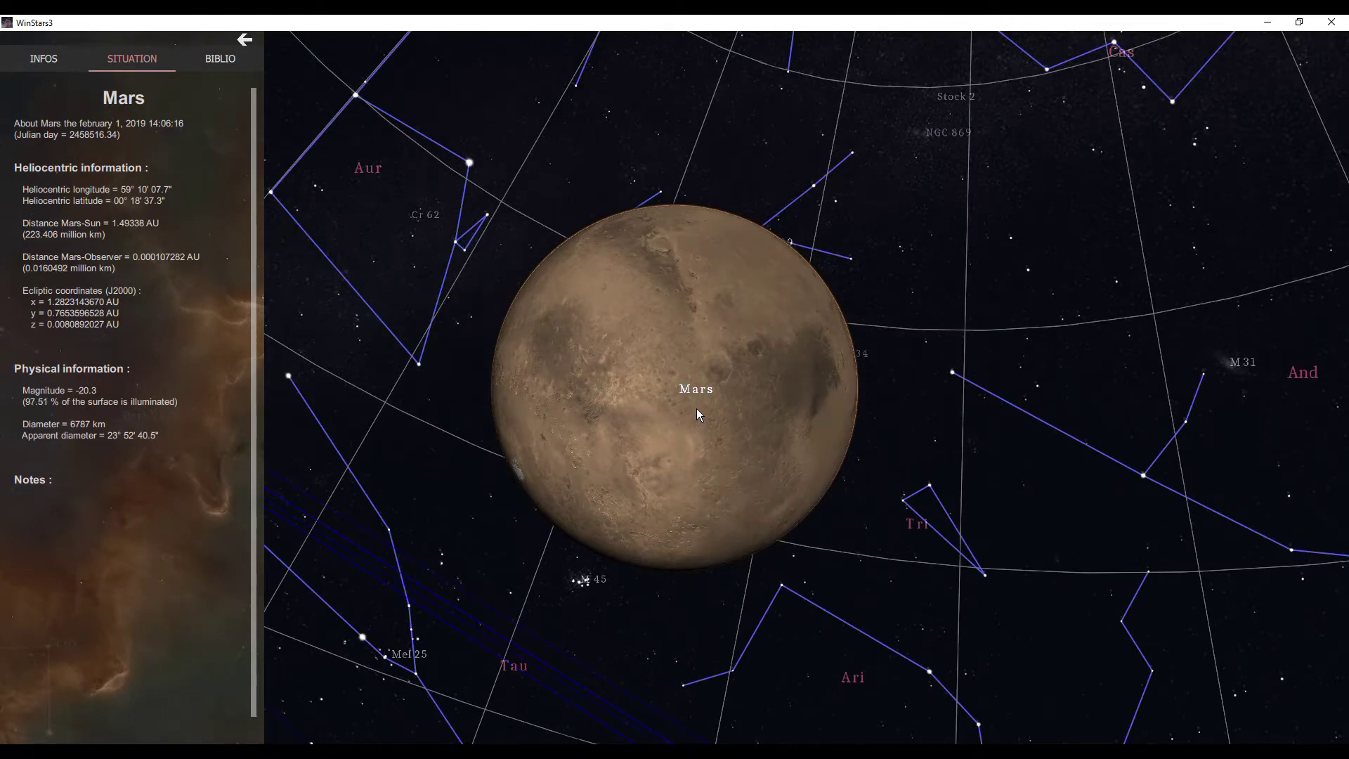
scroll(697, 408, "up", 3)
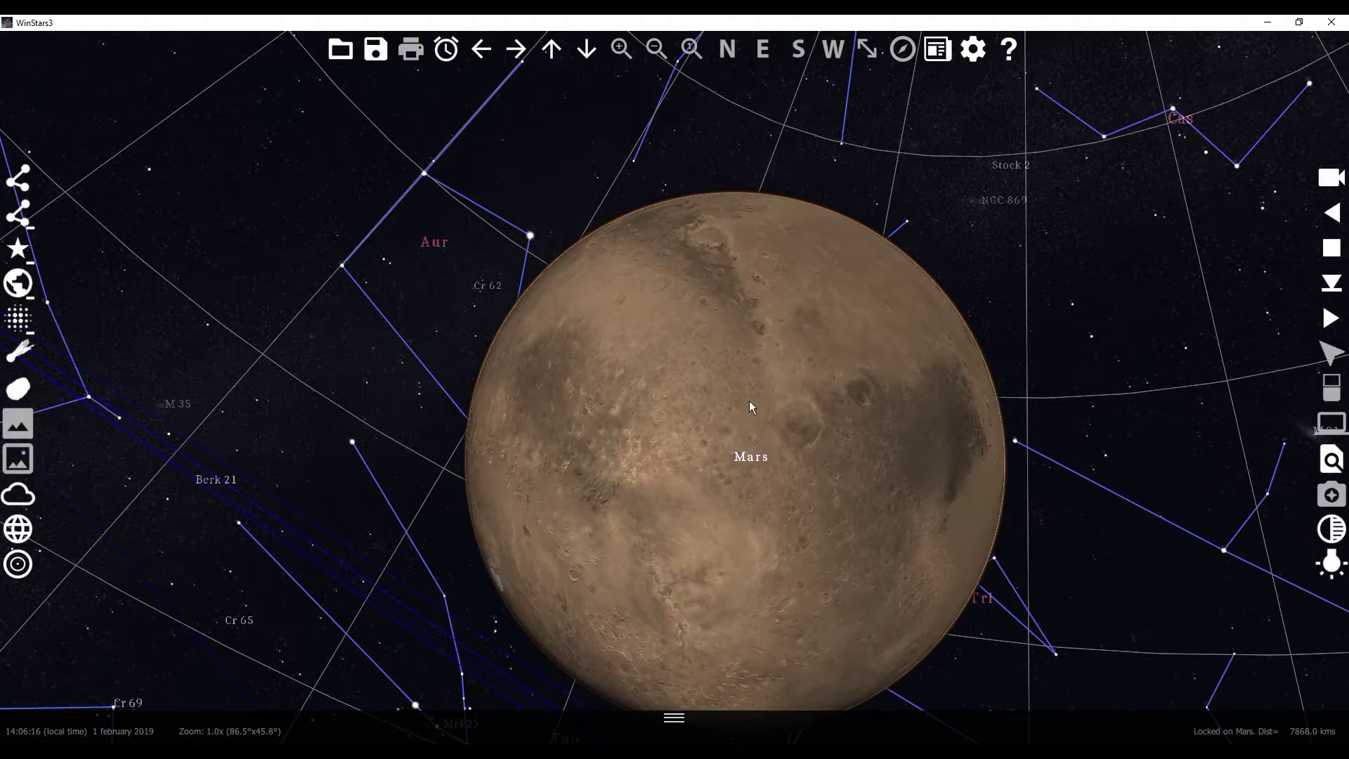
- Centre the view on Earth from the object search list
left_click(1333, 462)
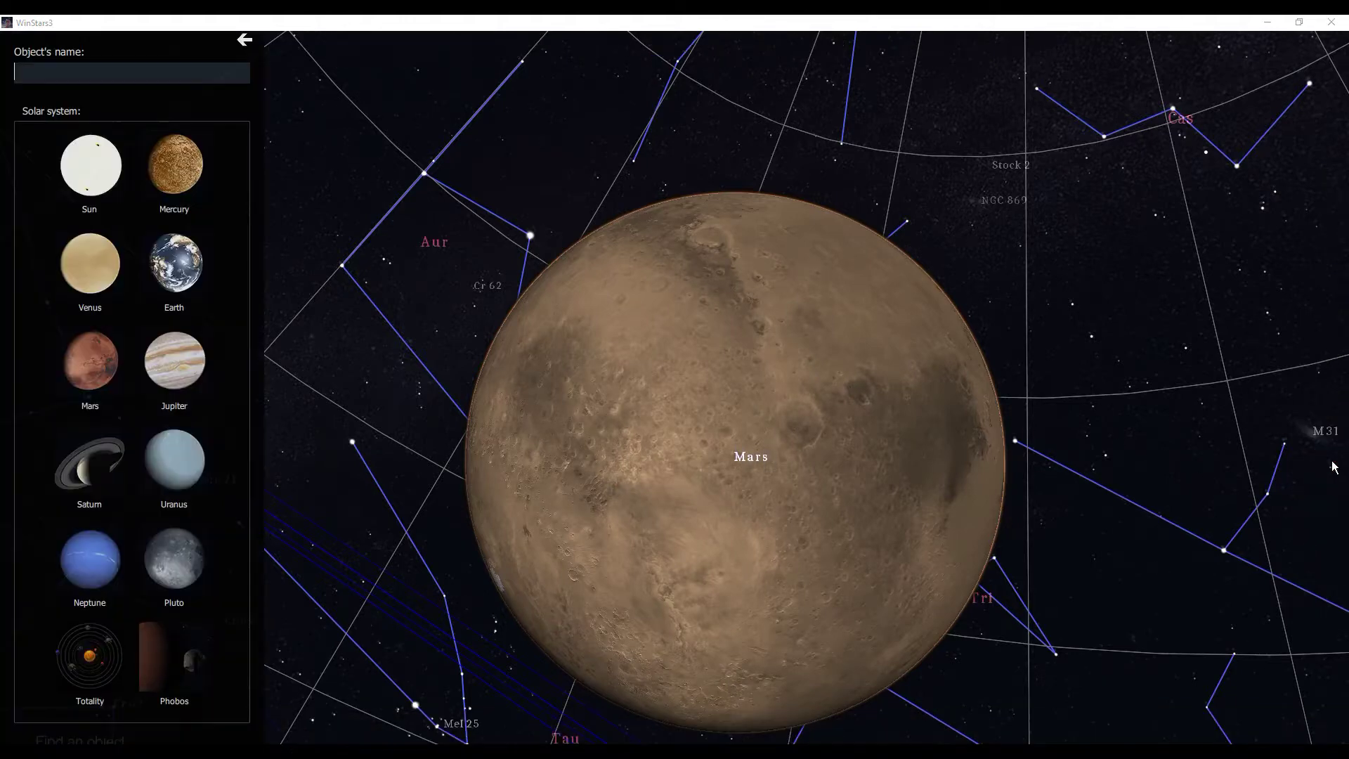
left_click(194, 267)
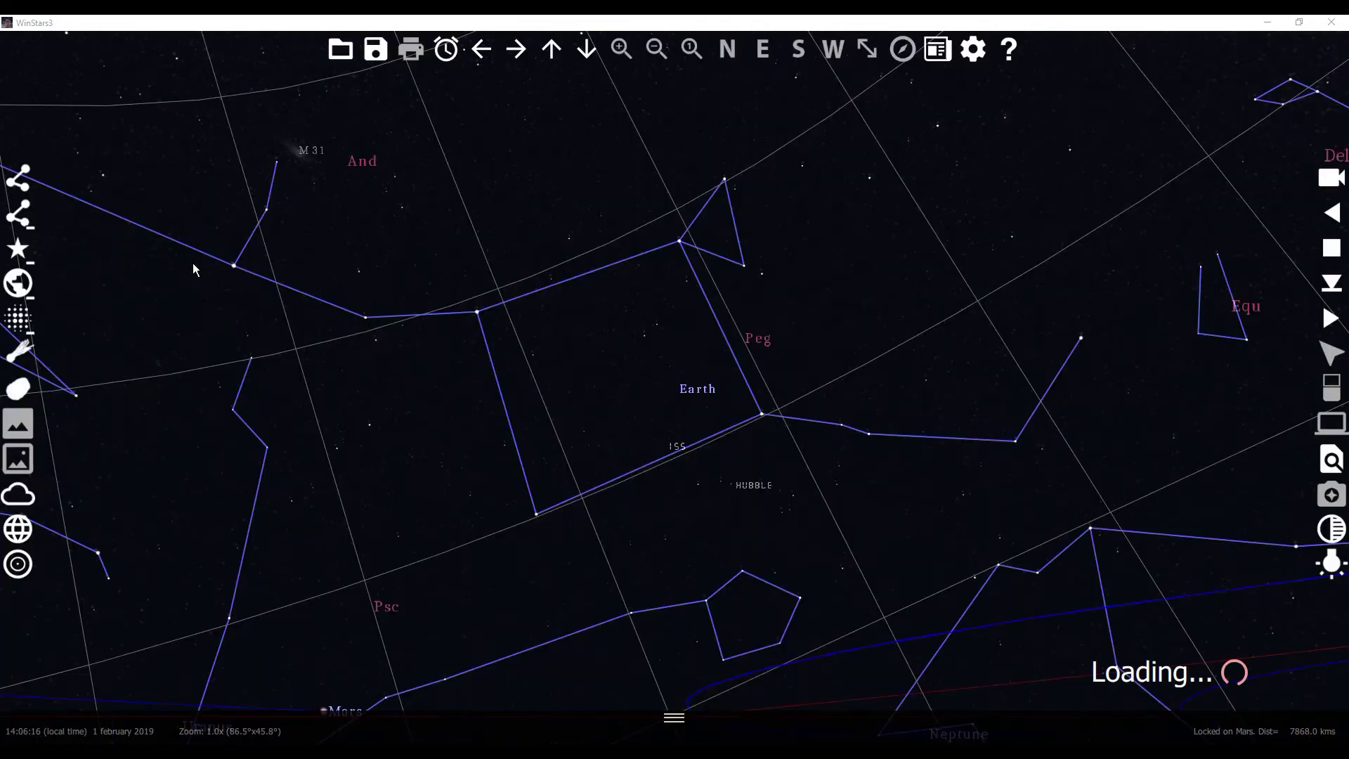